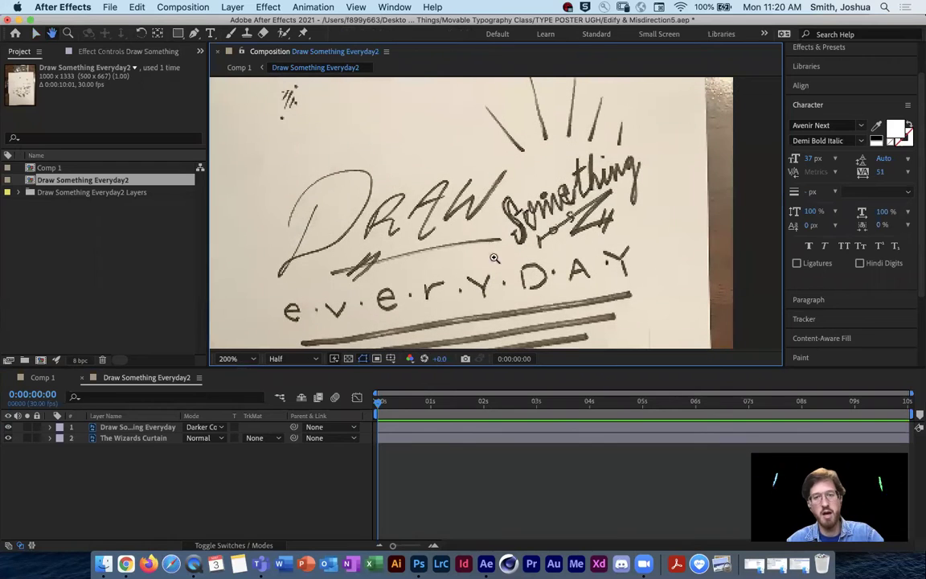
- Toggle the Draw Something Everyday layer's visibility repeatedly to compare the lettering artwork with the blank paper beneath it
click(145, 427)
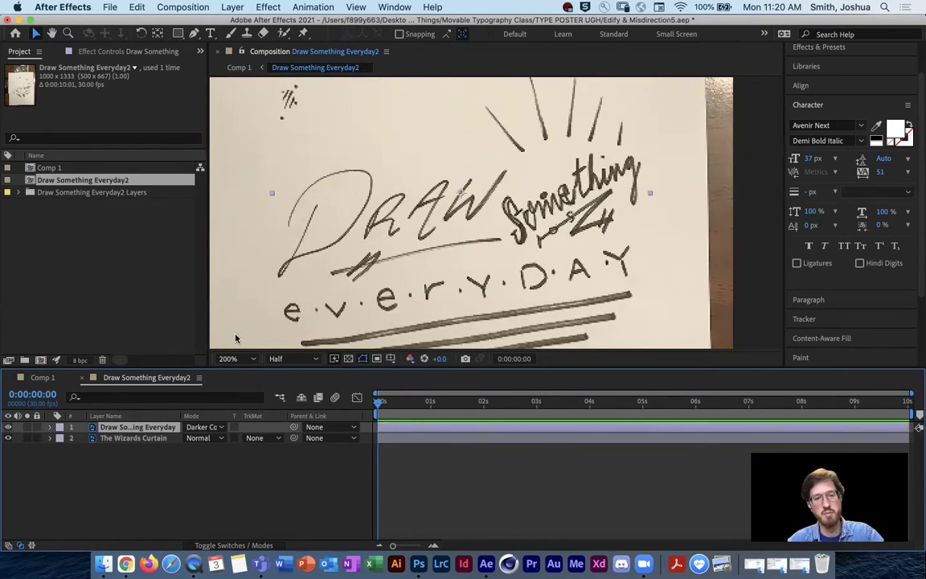
click(7, 429)
click(7, 429)
click(7, 429)
click(8, 429)
scroll(394, 272, down, 2)
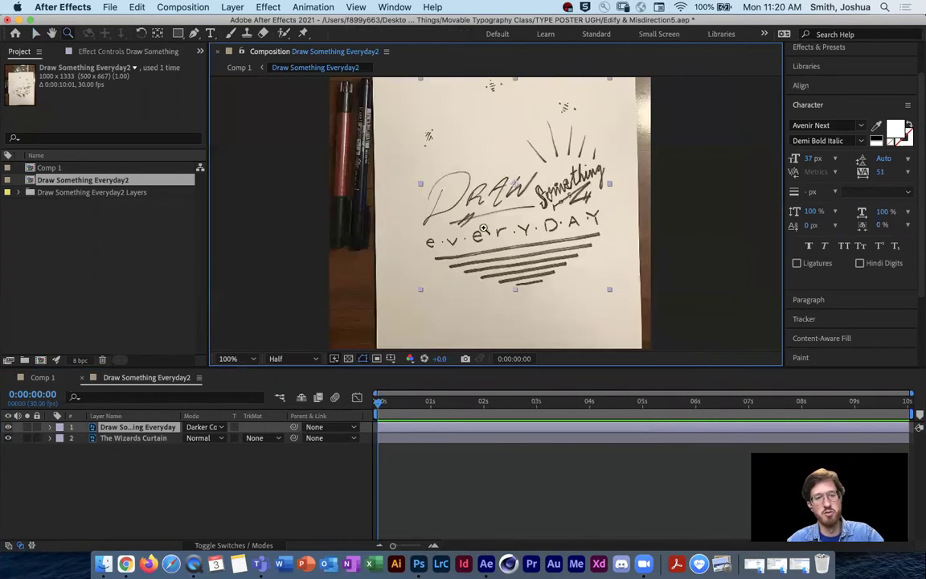
click(8, 427)
click(8, 427)
click(8, 427)
click(8, 427)
click(8, 427)
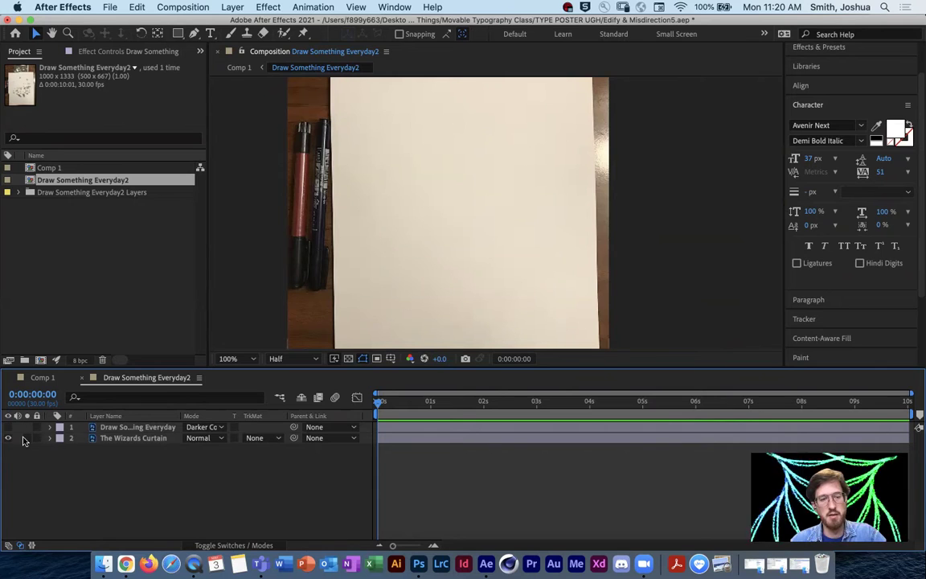
- Examine The Wizards Curtain background layer by hiding and showing the lettering layer above it
click(120, 440)
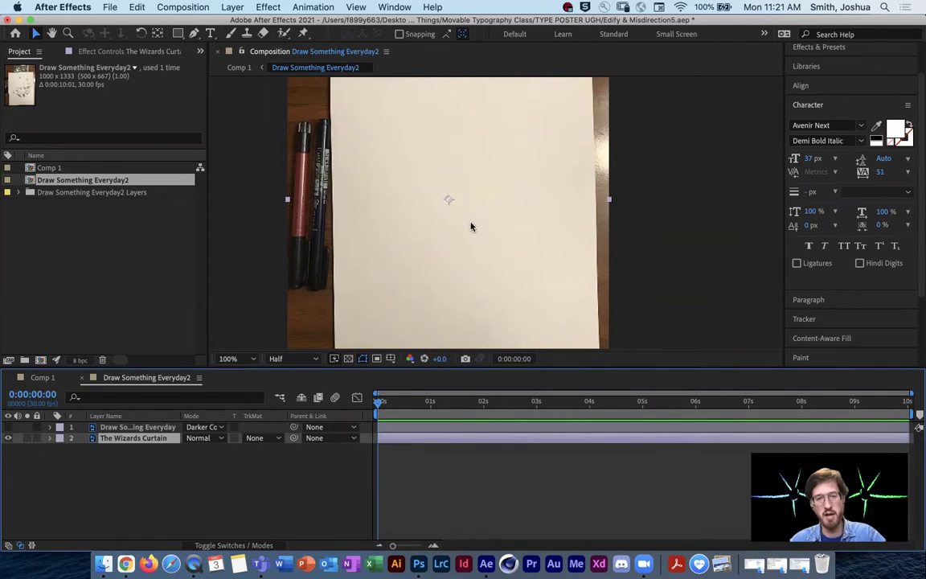
click(8, 427)
click(8, 427)
click(8, 427)
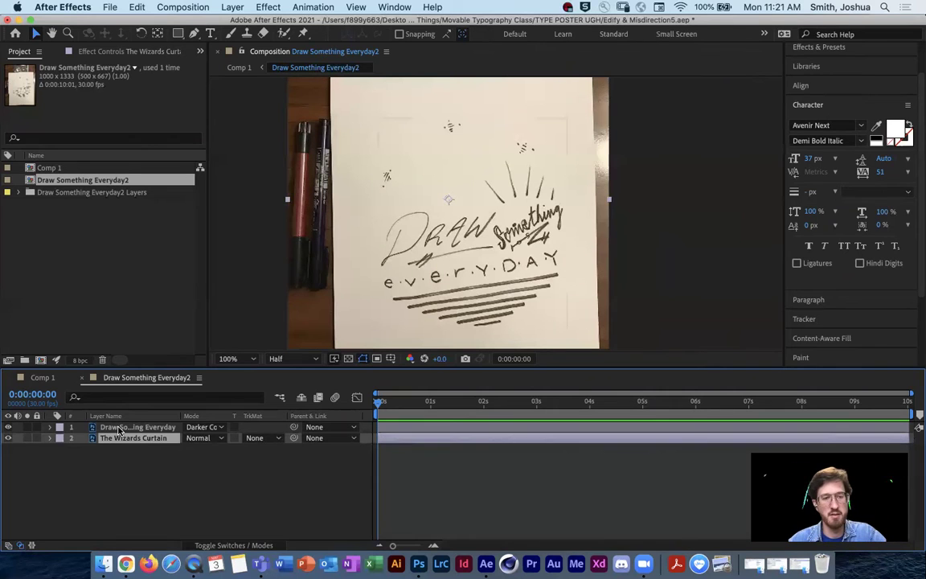
click(128, 427)
click(8, 427)
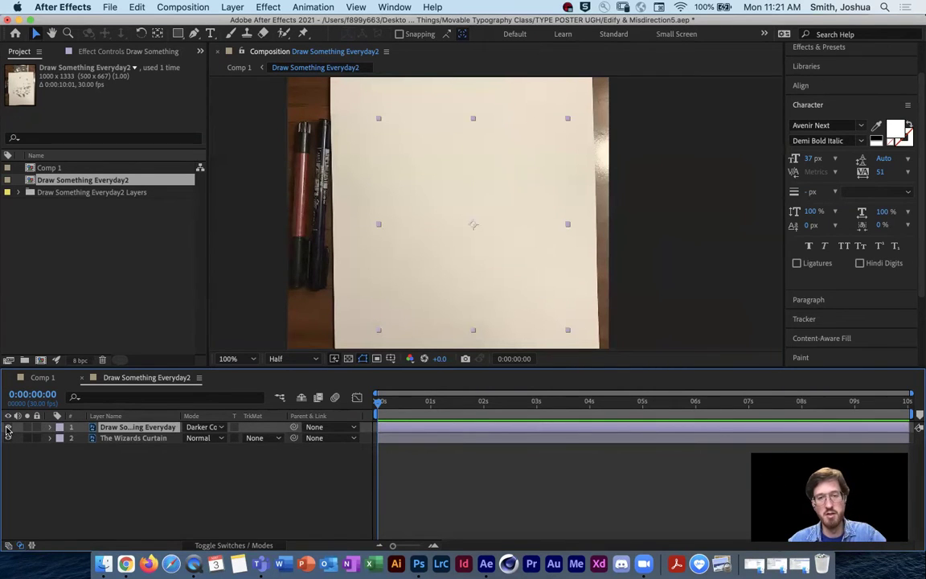
click(8, 427)
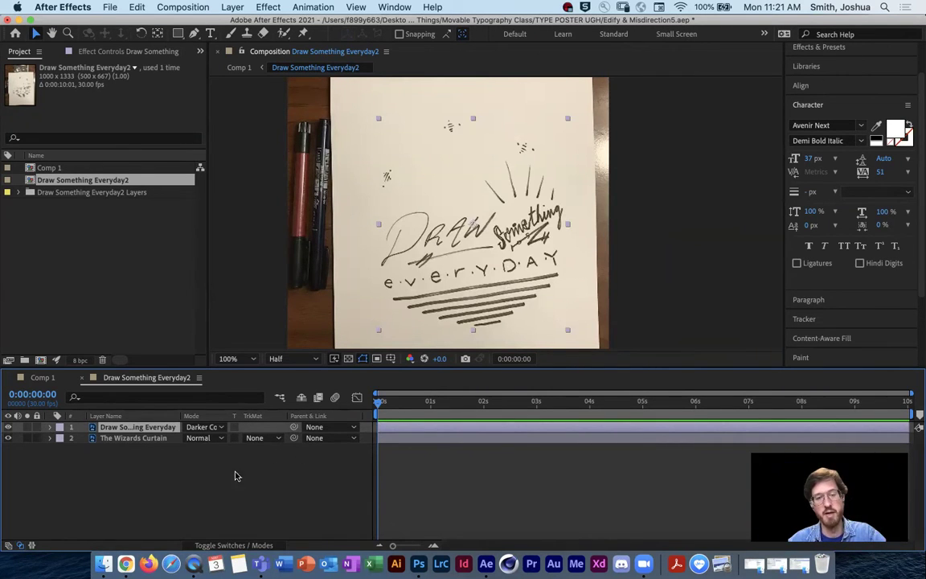
- Set up the Pen tool with the fill set to None and a solid red stroke 30 px wide
click(293, 301)
scroll(502, 251, up, 1)
mouse_move(502, 252)
mouse_down()
mouse_move(502, 276)
mouse_move(541, 254)
mouse_up()
key(g)
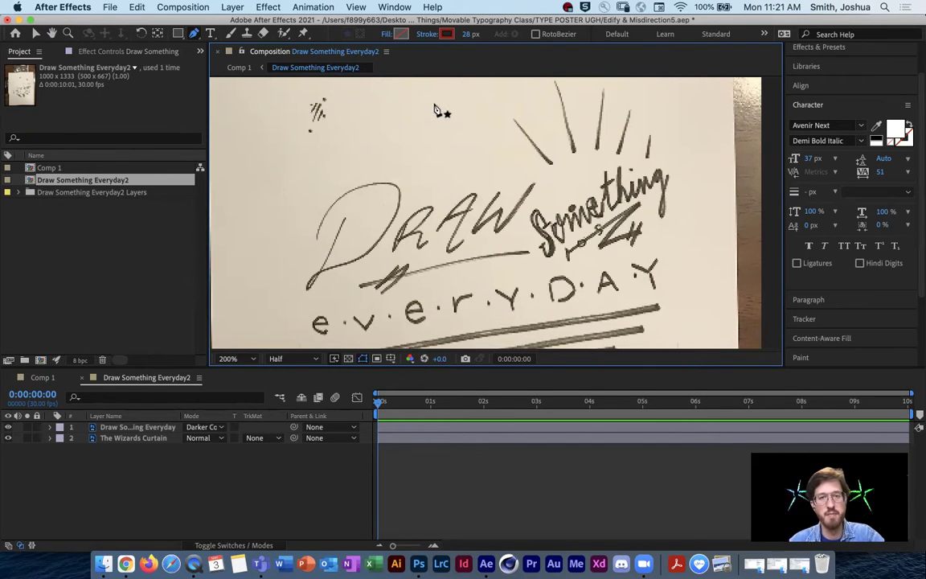
click(387, 33)
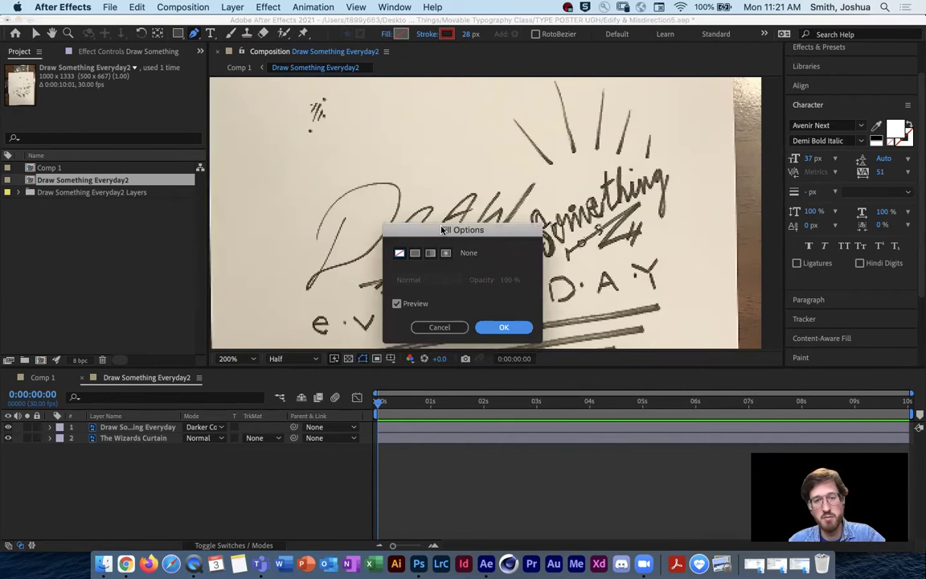
drag(442, 230, 475, 133)
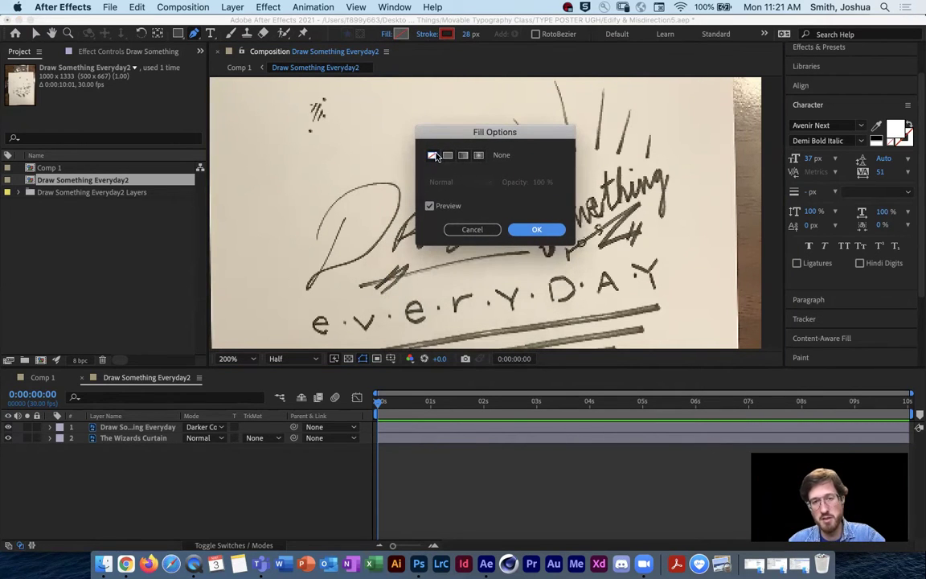
click(535, 231)
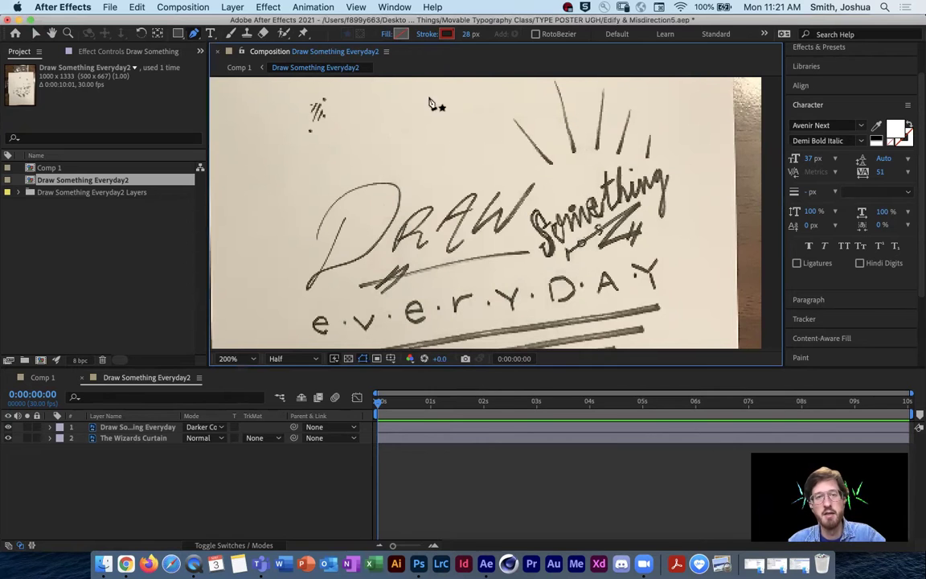
click(428, 35)
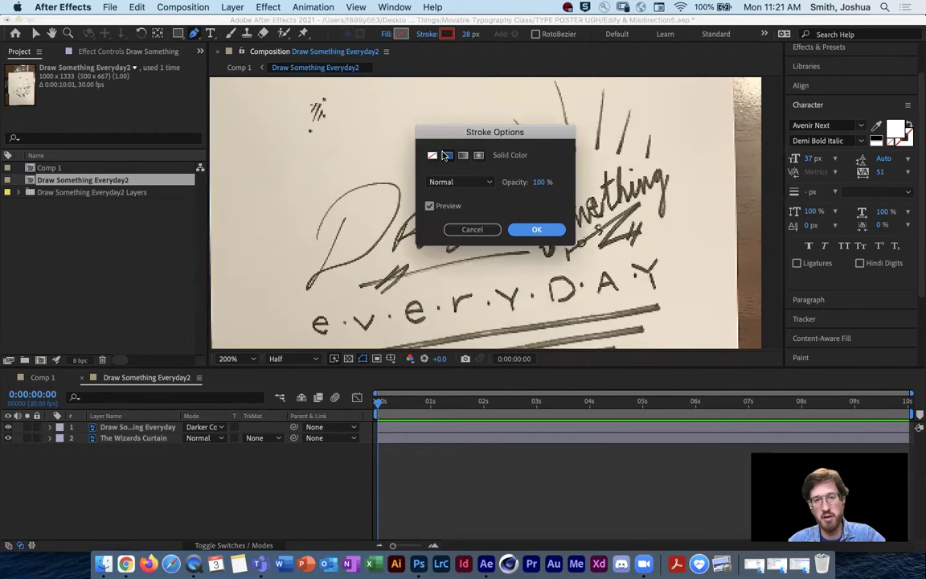
key(Return)
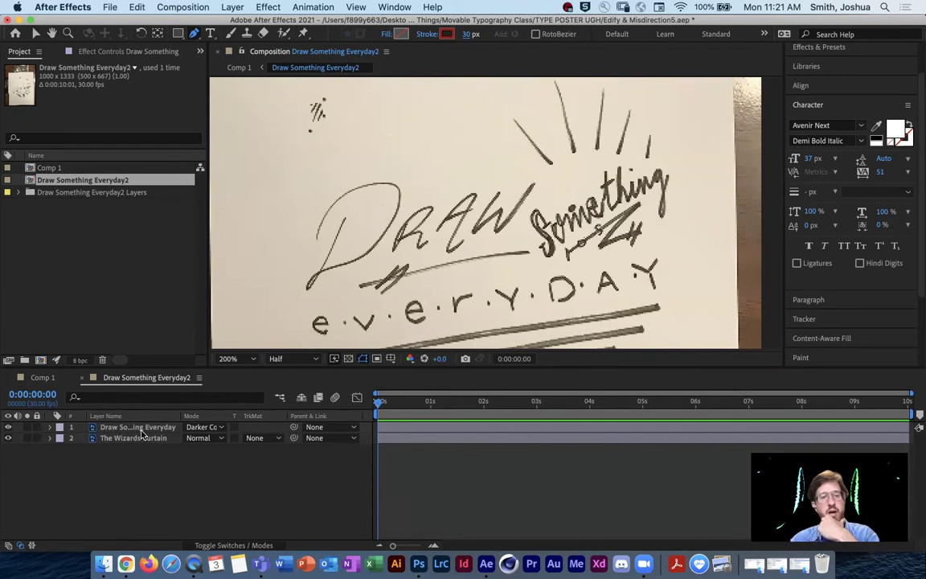
click(45, 378)
click(121, 378)
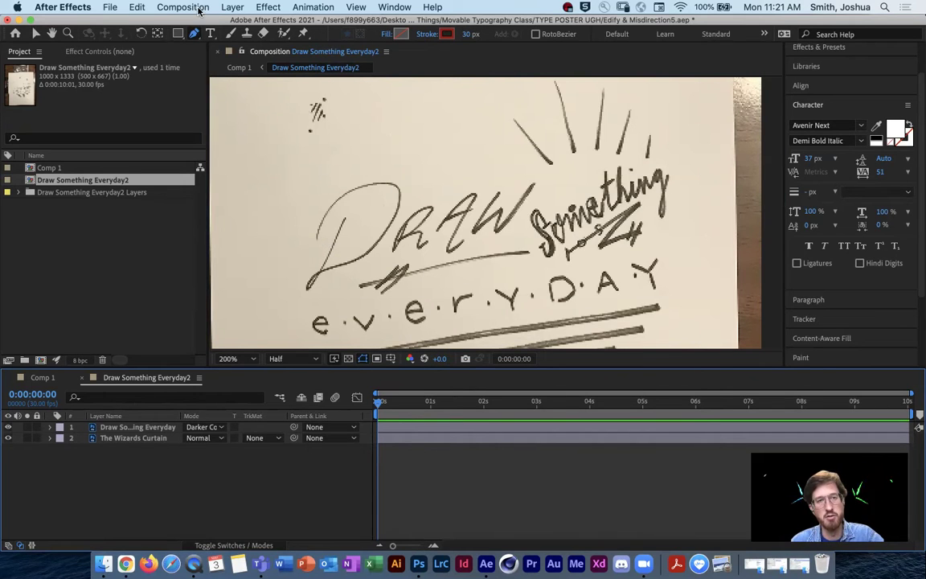
click(232, 7)
mouse_move(234, 22)
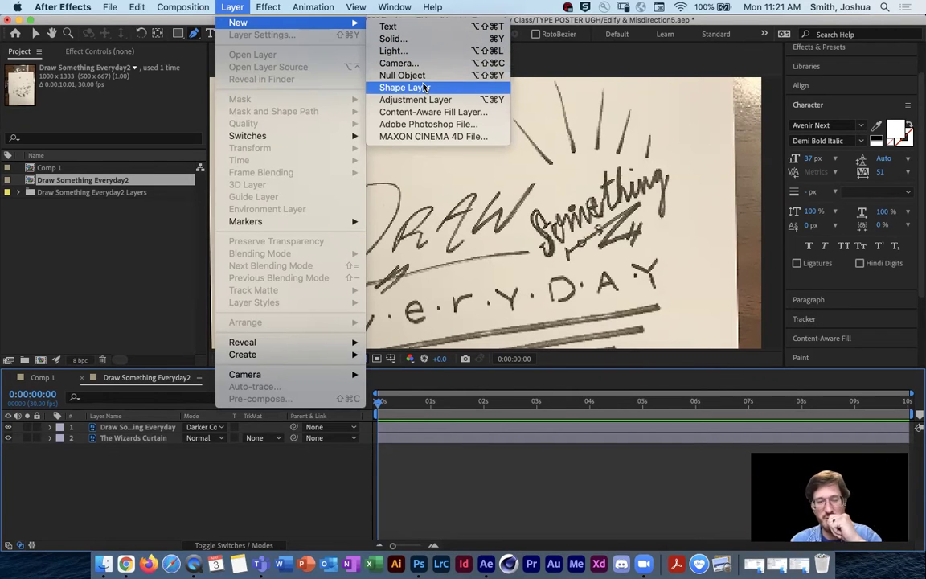
click(157, 459)
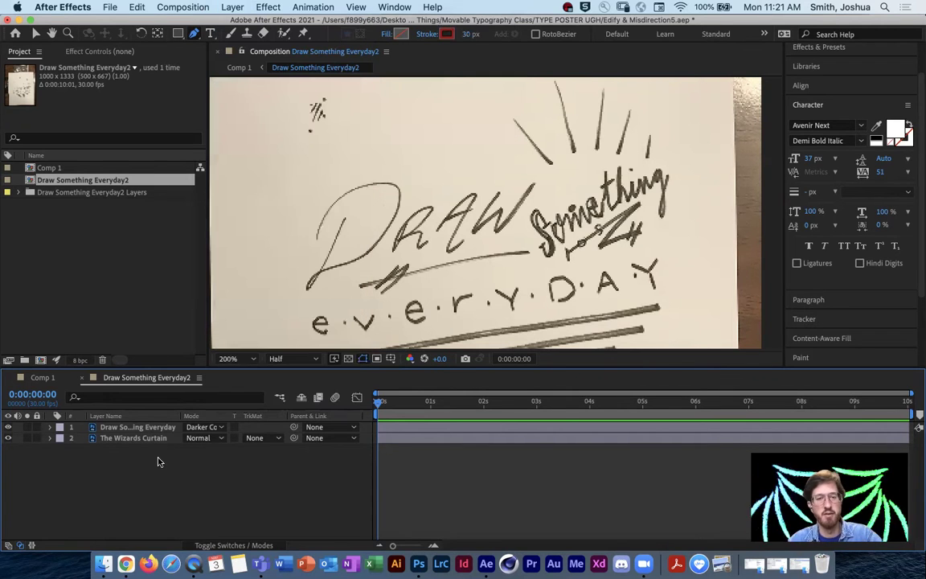
click(317, 243)
mouse_move(368, 184)
mouse_down()
mouse_move(395, 182)
mouse_move(369, 159)
mouse_up()
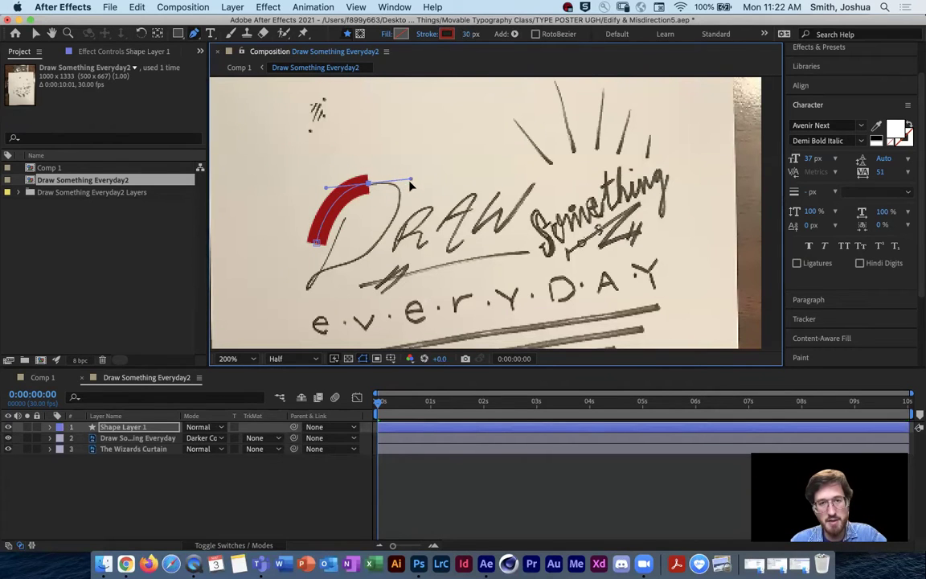
drag(393, 225, 402, 214)
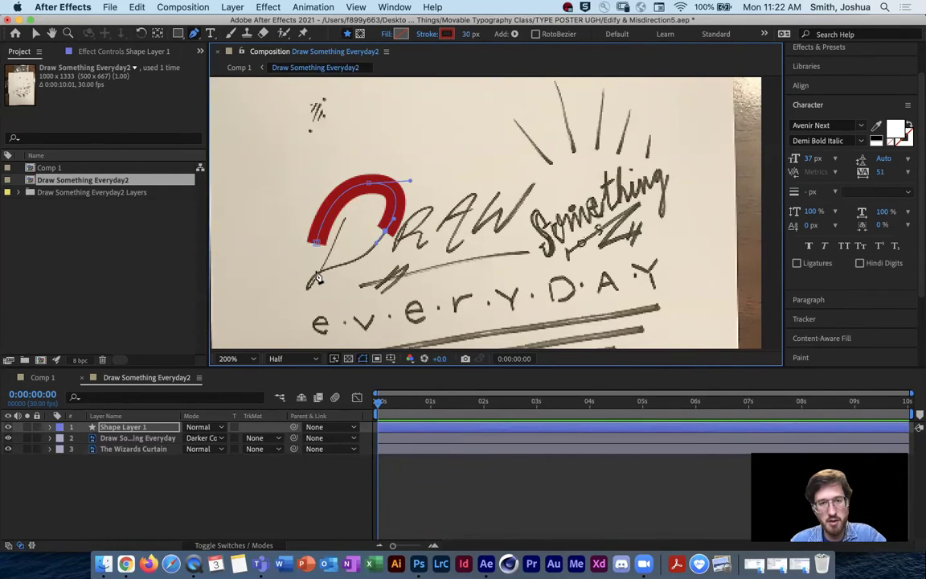
key(super+z)
key(super+z)
key(super+z)
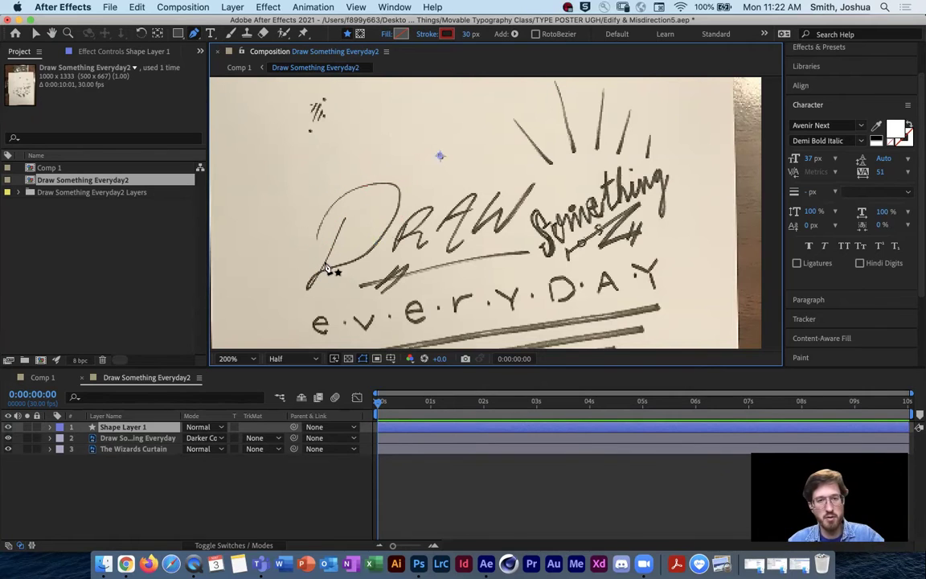
- Trace the letter D of "Draw" with a curved Pen path, from the stem's upper end around to the outer curve's end
click(346, 215)
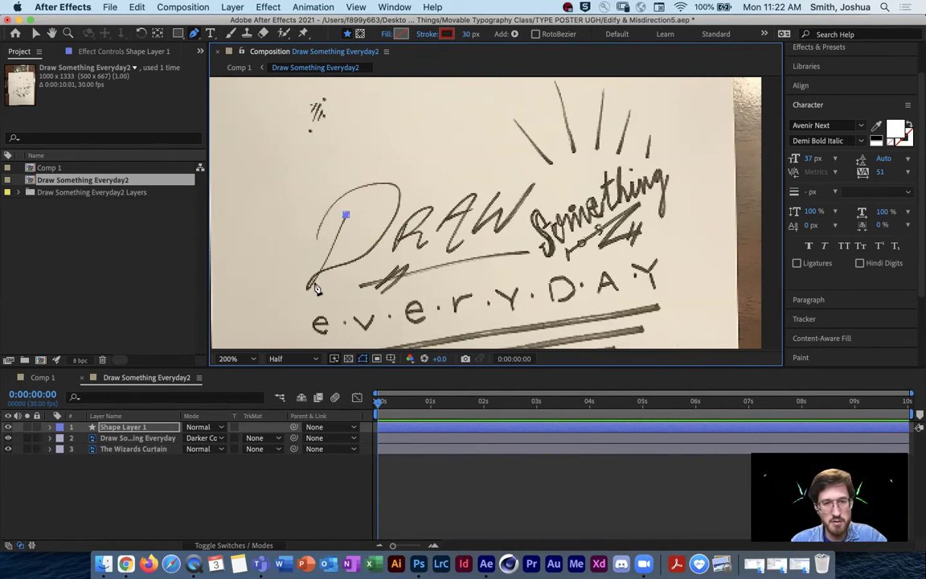
drag(308, 293, 371, 257)
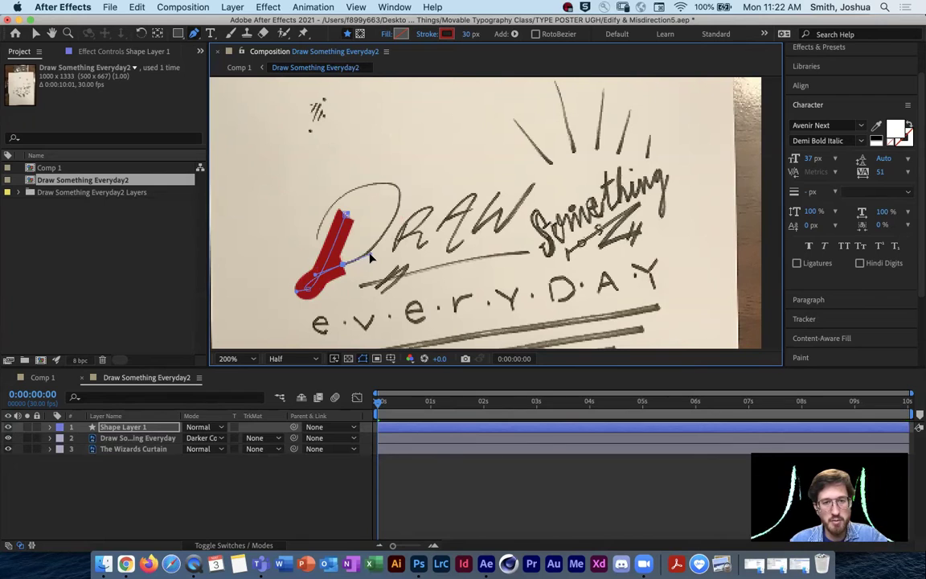
mouse_move(397, 181)
mouse_down()
mouse_move(337, 199)
mouse_move(304, 266)
mouse_move(308, 246)
mouse_move(320, 275)
mouse_move(302, 245)
mouse_move(308, 260)
mouse_up()
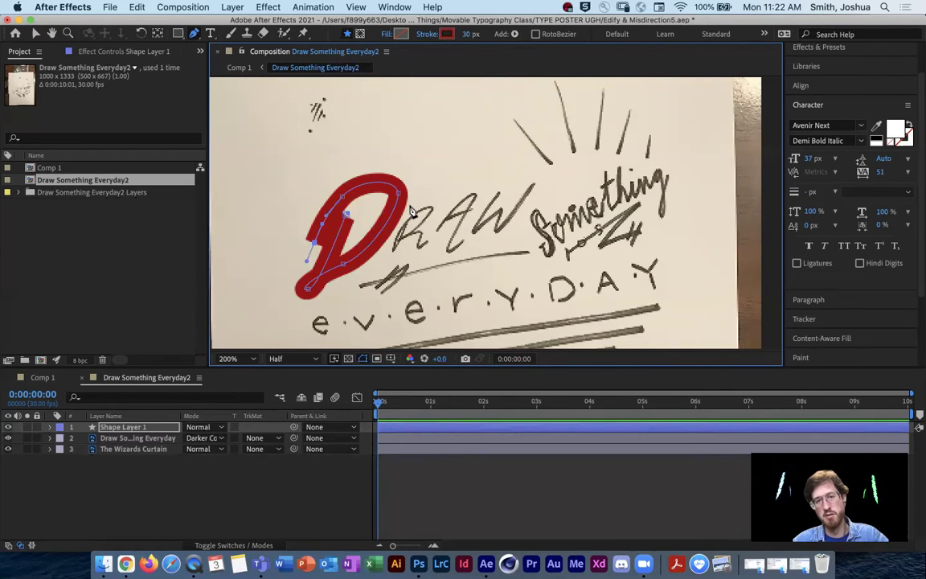
- Continue the Pen path from the D through the letters R and A of "Draw"
drag(394, 254, 389, 255)
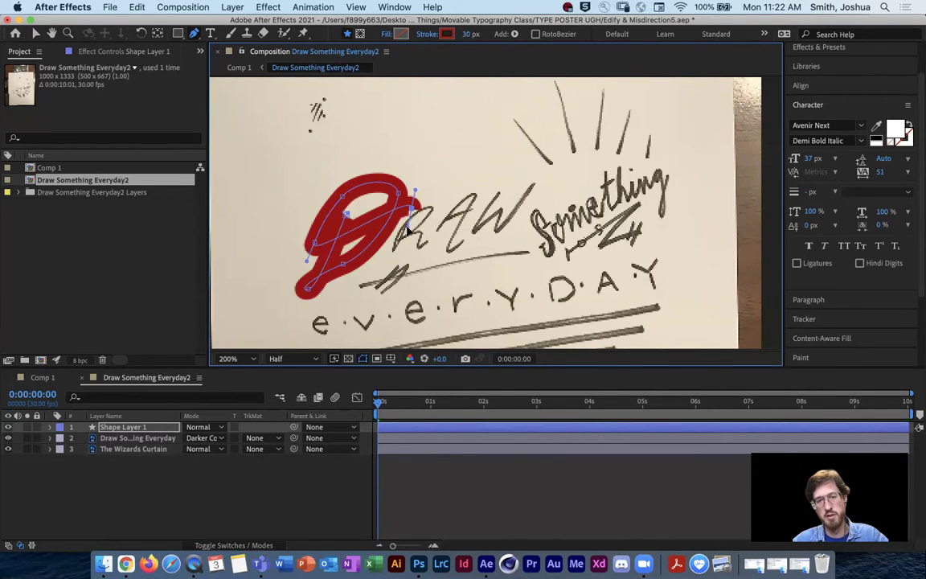
click(389, 246)
drag(434, 189, 436, 204)
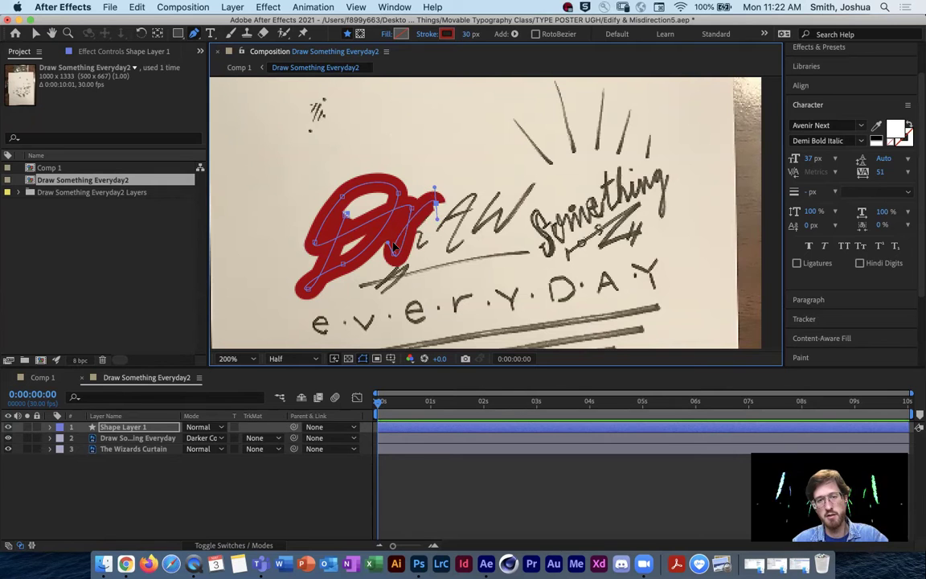
drag(420, 246, 434, 233)
drag(475, 175, 443, 249)
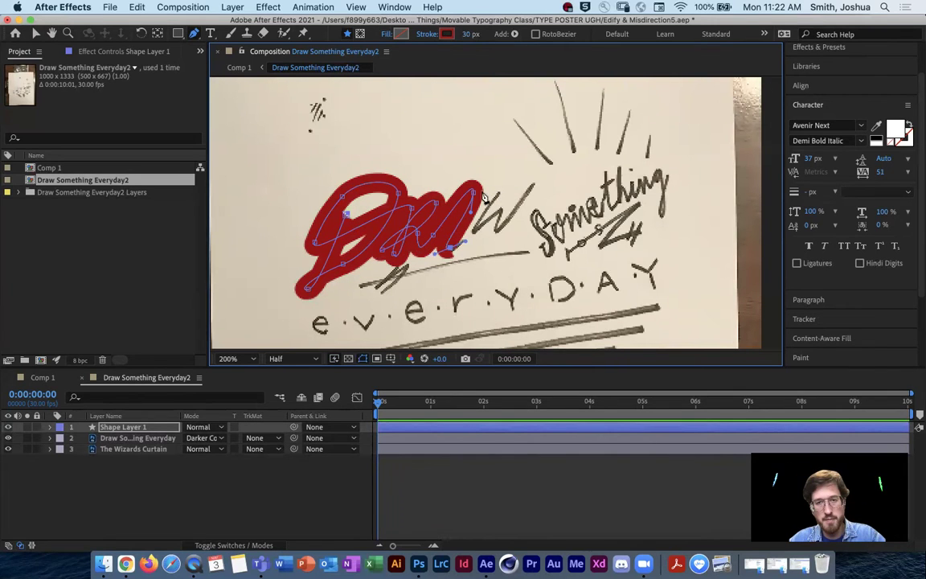
- Extend the Pen path through the W of "Draw", looping above the word and ending with a flourish over it
drag(450, 167, 434, 149)
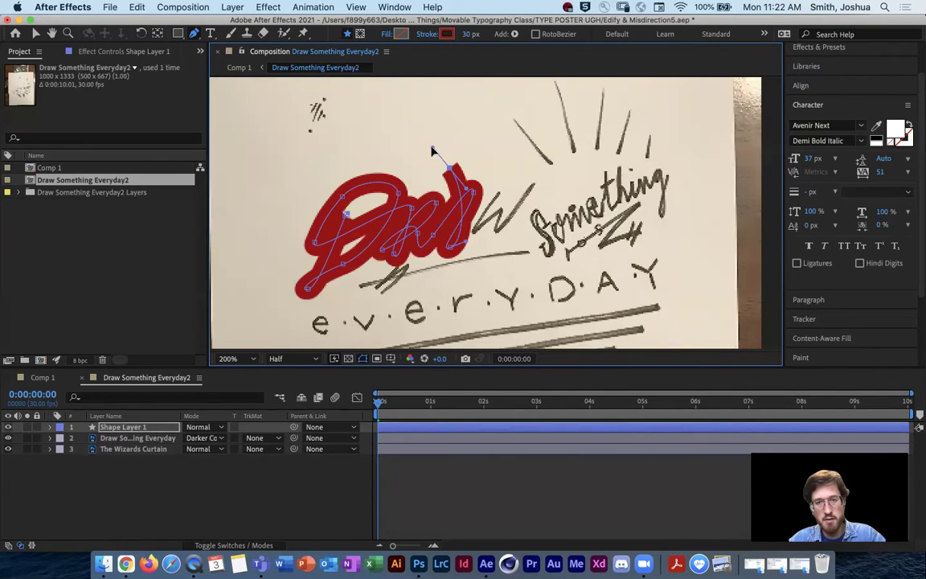
drag(506, 178, 480, 238)
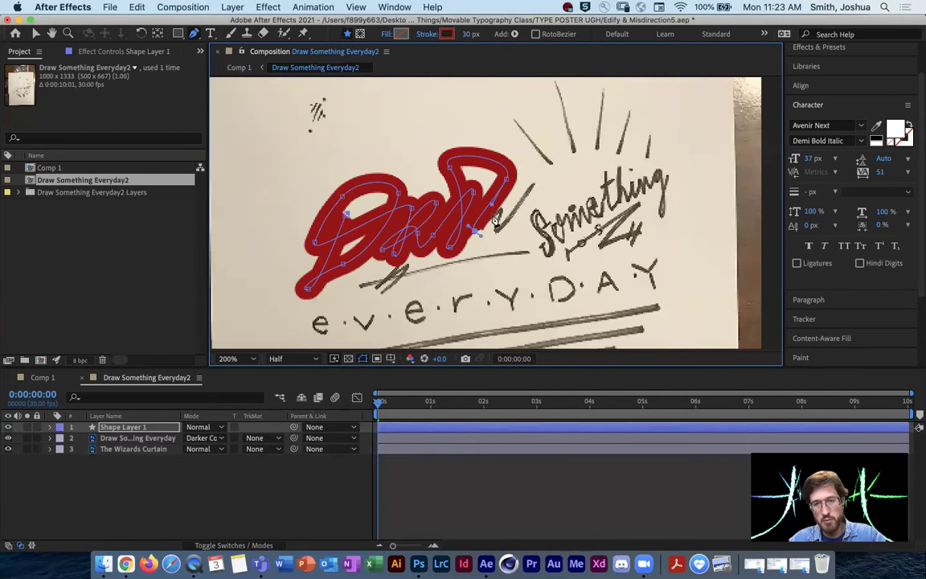
click(503, 212)
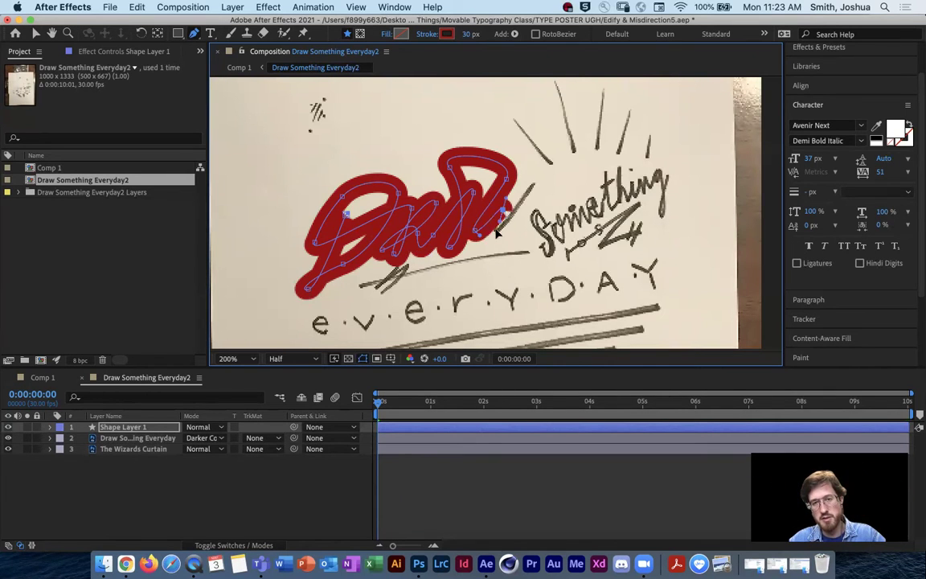
drag(528, 203, 555, 152)
drag(454, 123, 433, 116)
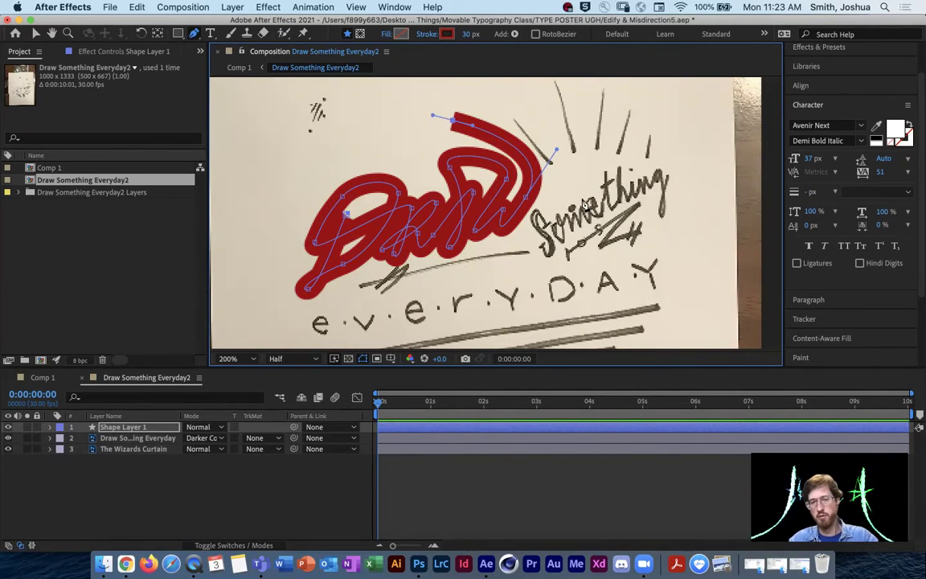
- Reduce the traced path's stroke width to 16 px and adjust its anchor points and handles around the A and W
drag(470, 34, 455, 33)
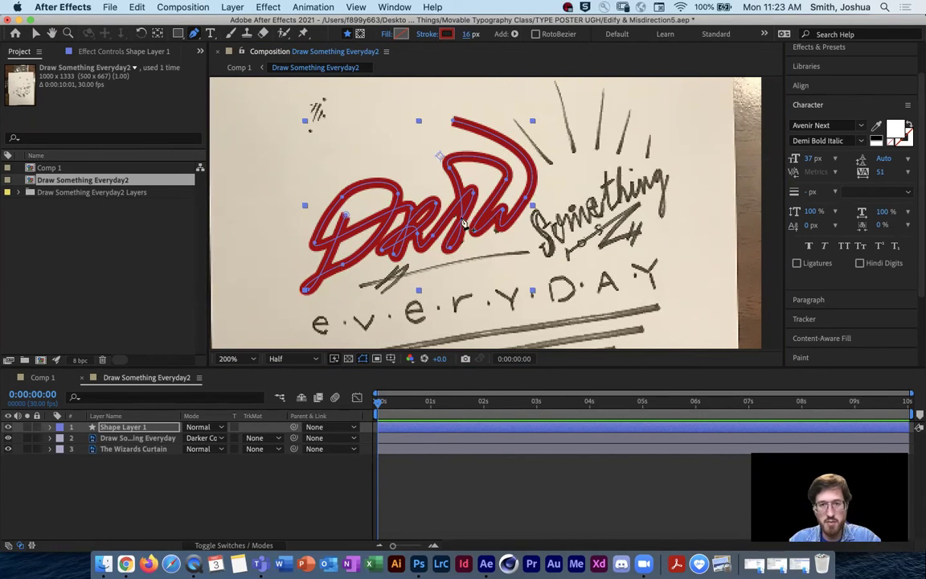
click(475, 196)
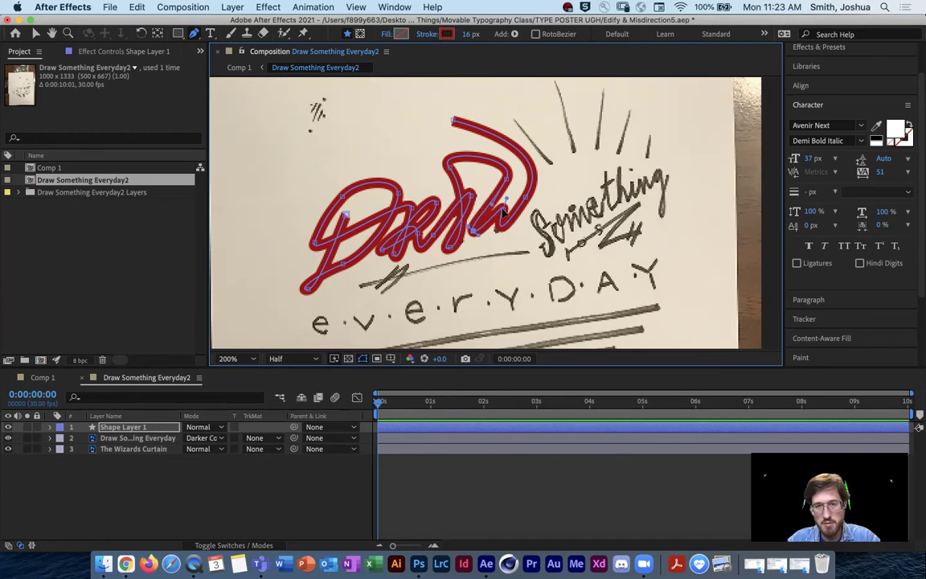
drag(496, 240, 483, 256)
drag(528, 201, 481, 256)
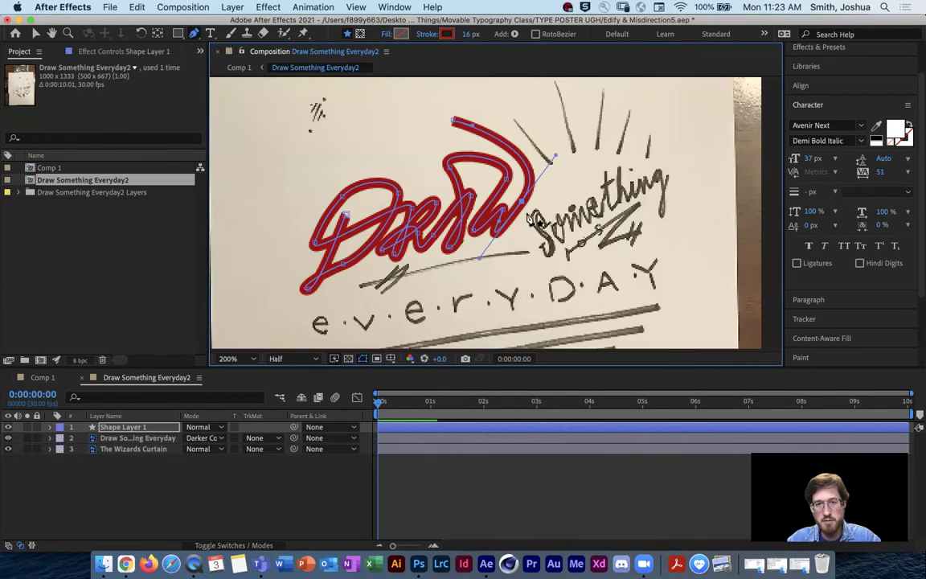
click(455, 250)
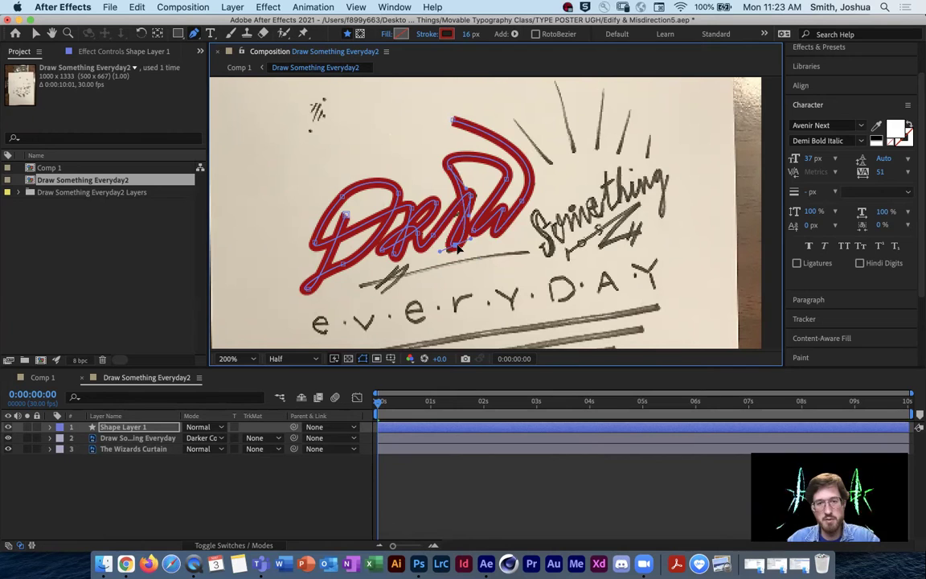
drag(454, 252, 480, 207)
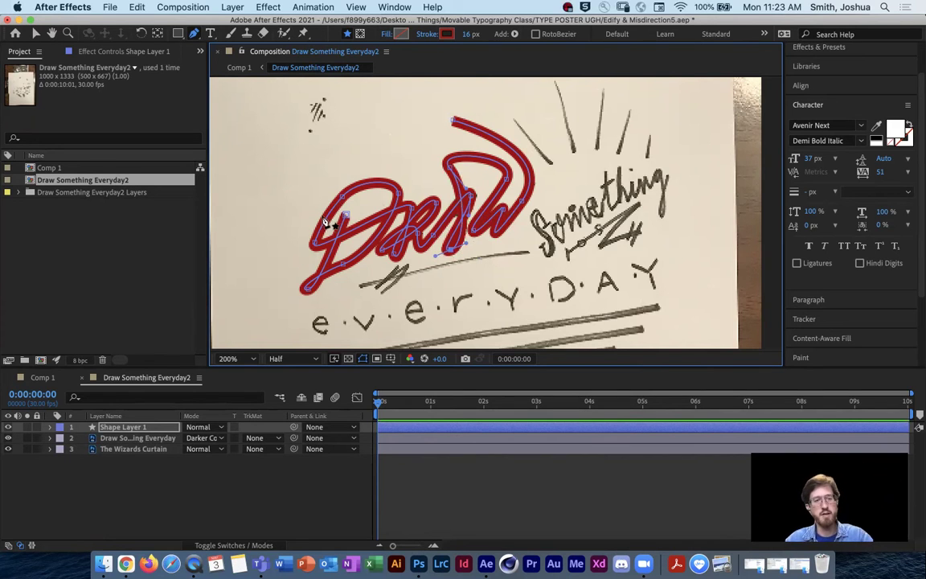
click(123, 477)
click(72, 427)
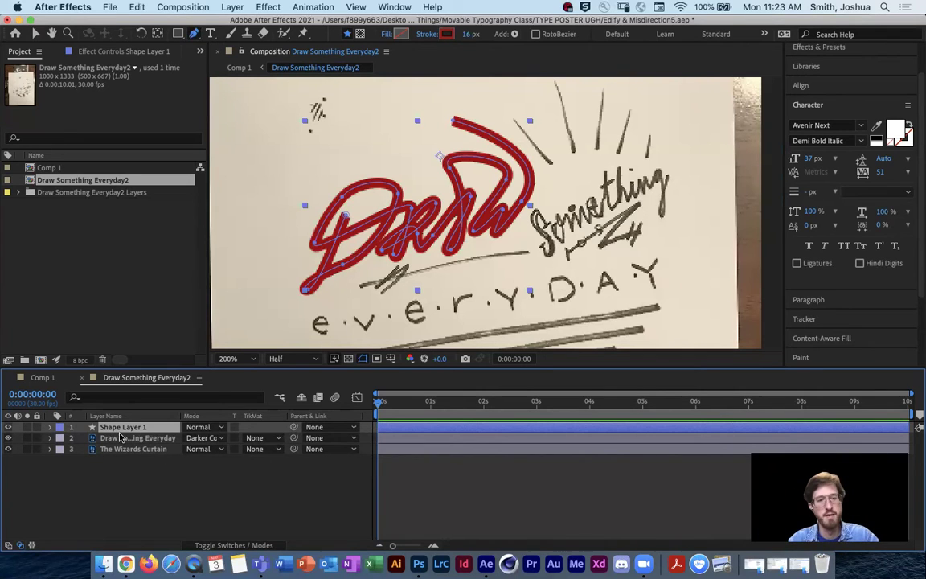
- Add Trim Paths to the contents of Shape Layer 1 and expand its properties
click(49, 427)
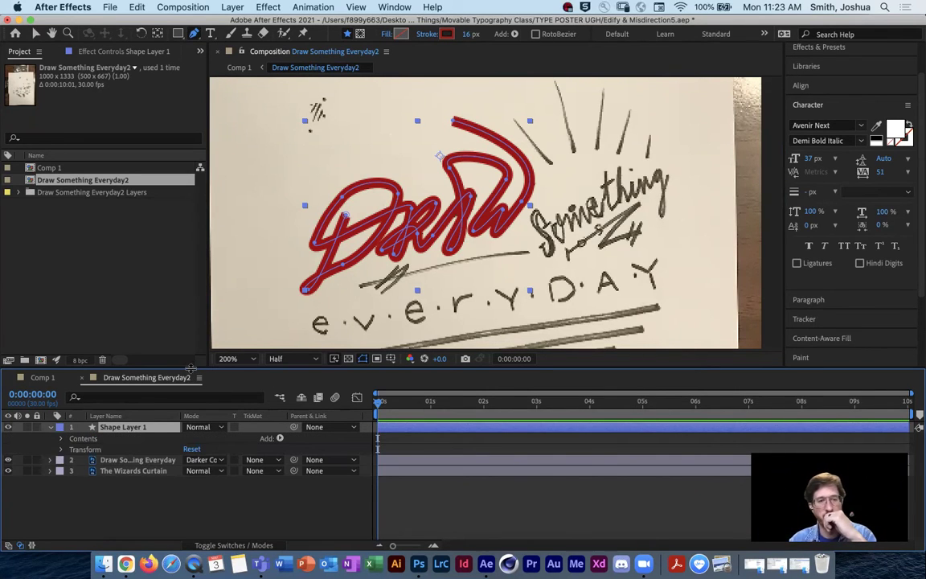
drag(186, 367, 185, 269)
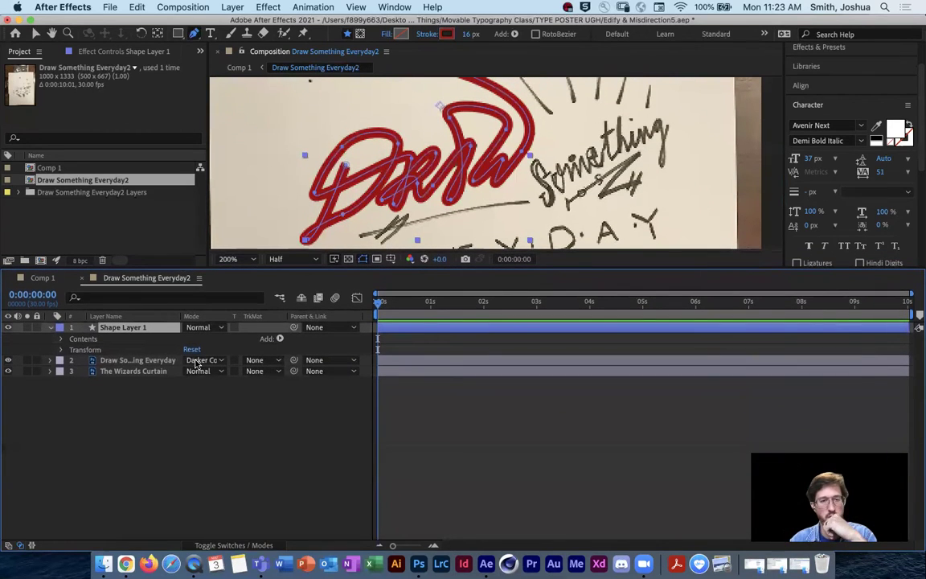
click(100, 340)
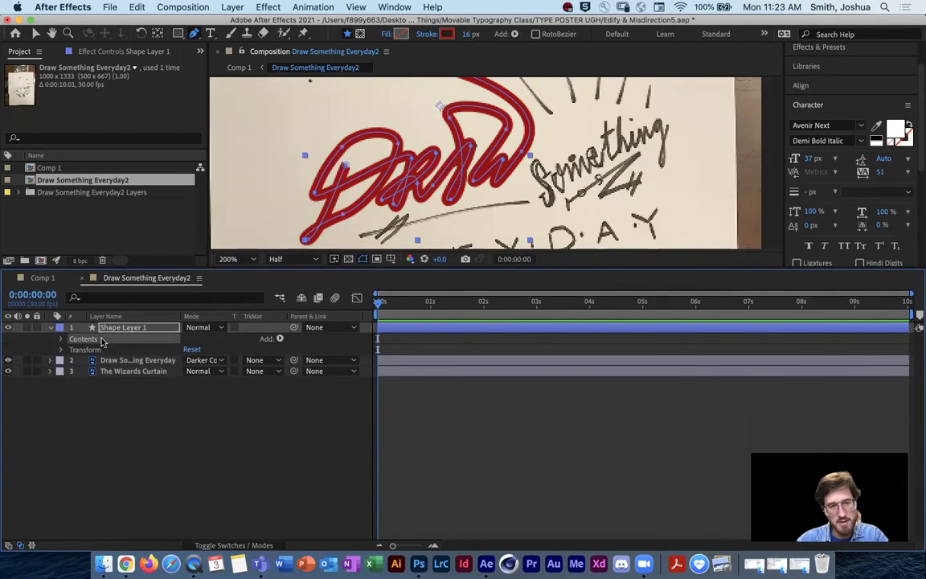
click(282, 340)
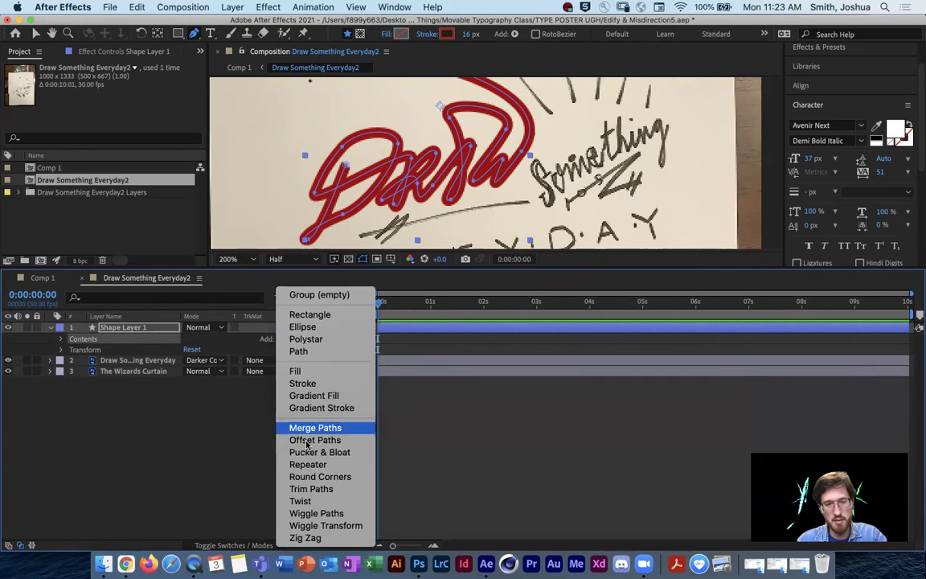
click(316, 489)
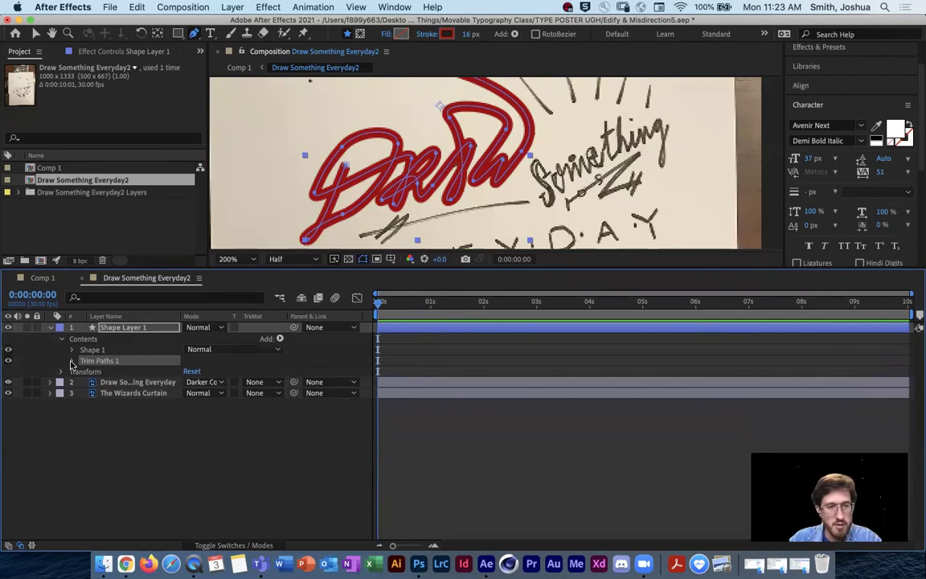
click(72, 362)
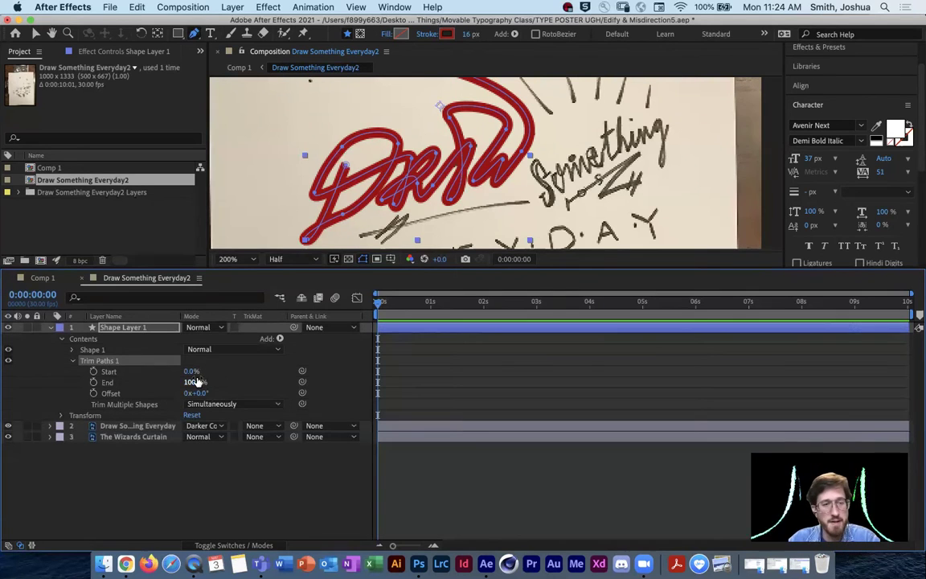
- Examine how the Trim Paths Start and End properties relate to the beginning and end of the traced "Draw" path
mouse_move(191, 371)
mouse_down()
mouse_move(255, 365)
mouse_move(186, 367)
mouse_up()
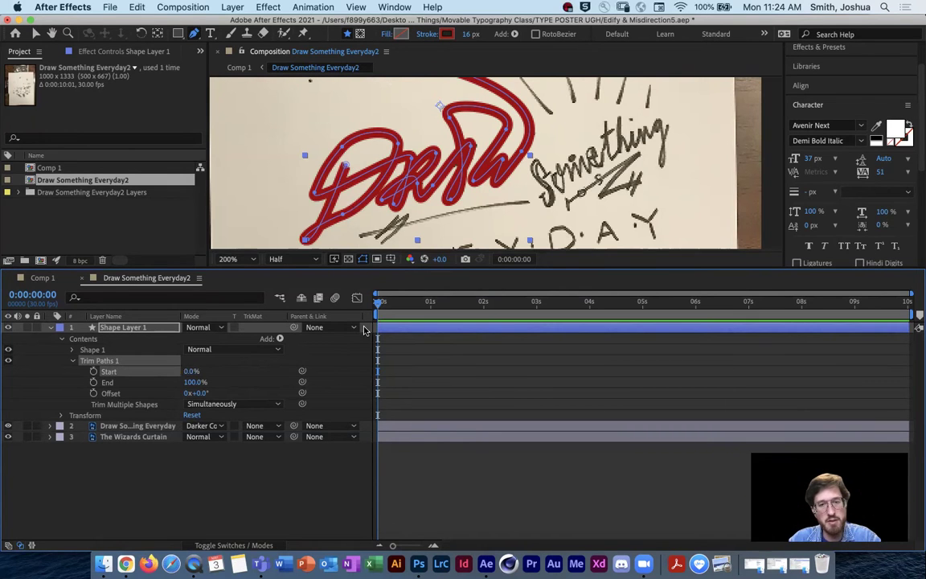
drag(378, 306, 339, 312)
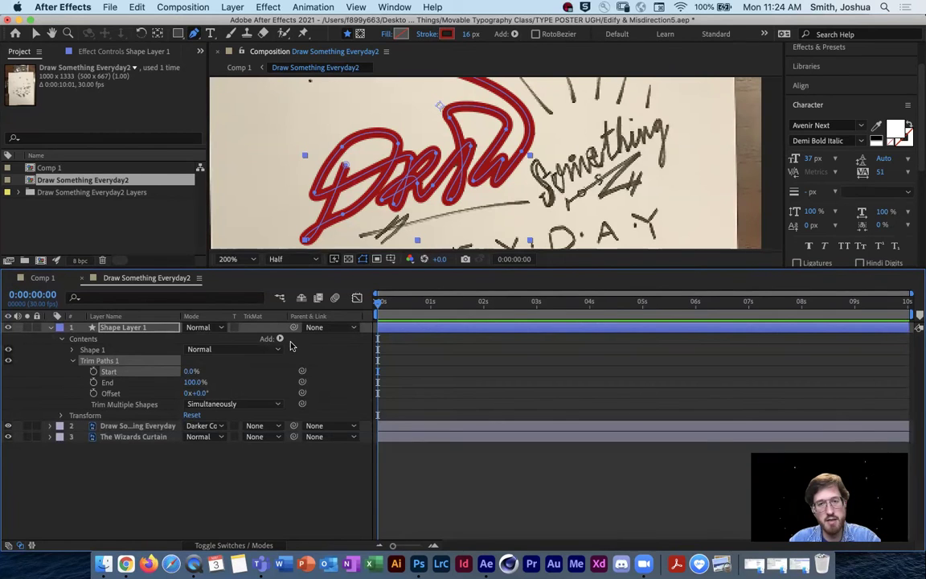
mouse_move(194, 380)
mouse_down()
mouse_move(126, 383)
mouse_move(193, 380)
mouse_move(149, 381)
mouse_move(136, 461)
mouse_up()
click(136, 462)
mouse_move(191, 386)
mouse_down()
mouse_move(247, 373)
mouse_move(176, 343)
mouse_move(193, 368)
mouse_up()
click(134, 372)
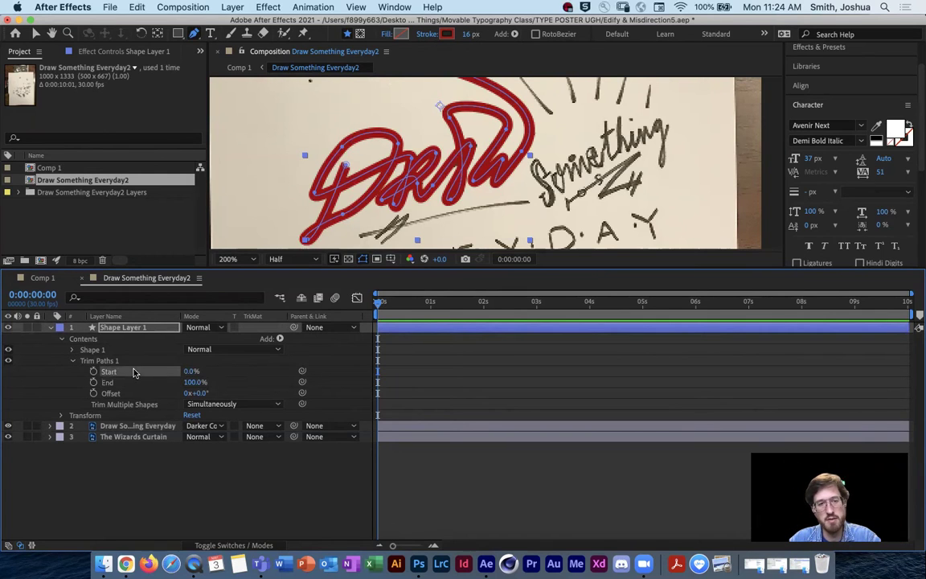
click(344, 167)
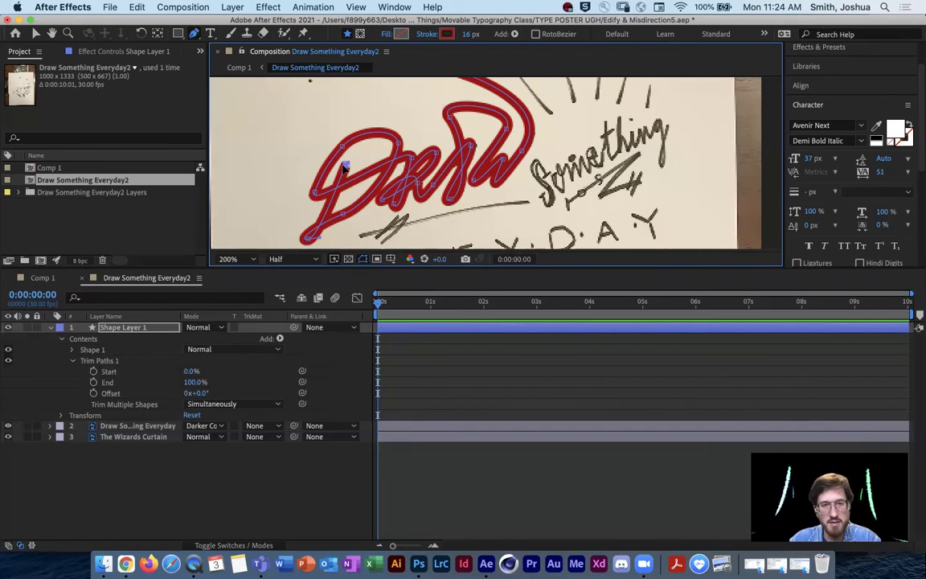
click(158, 459)
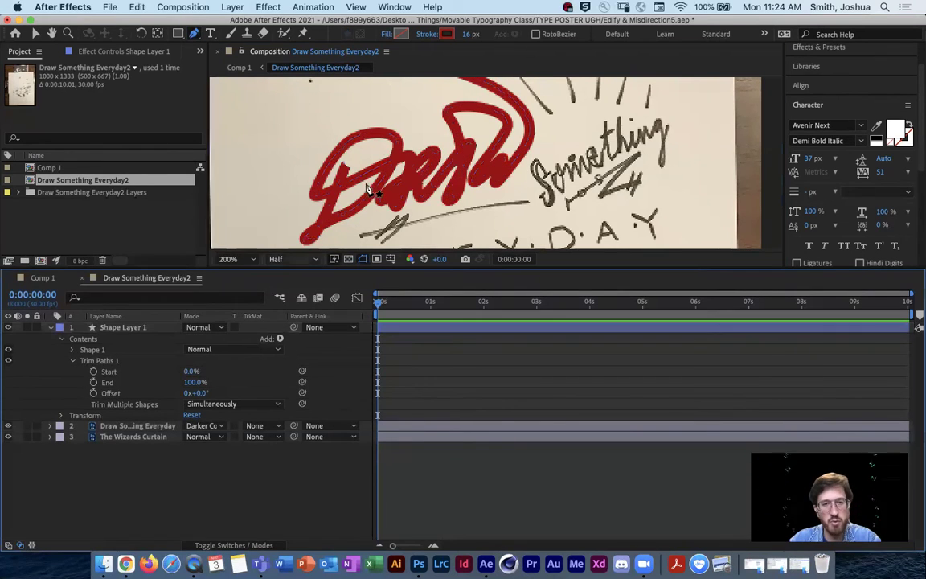
click(124, 377)
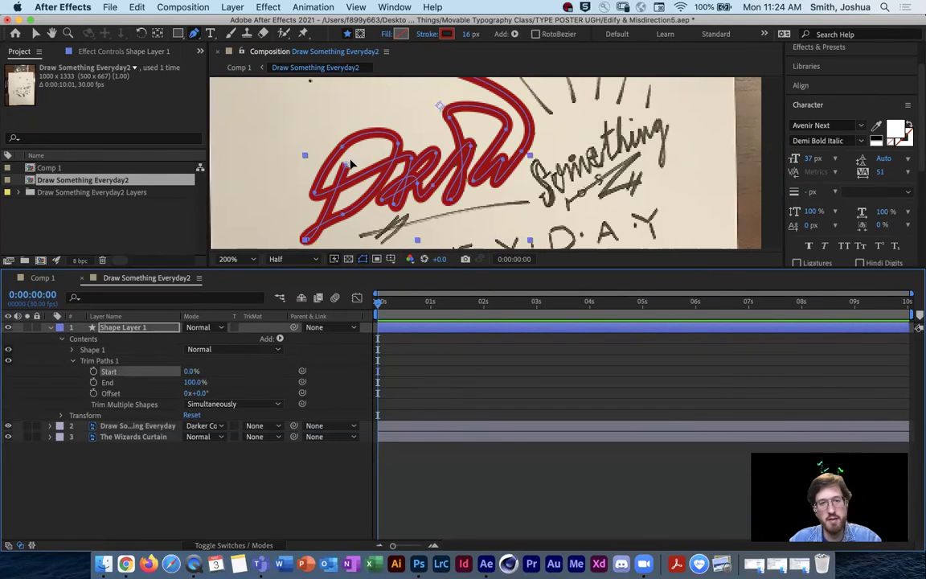
drag(414, 116, 430, 158)
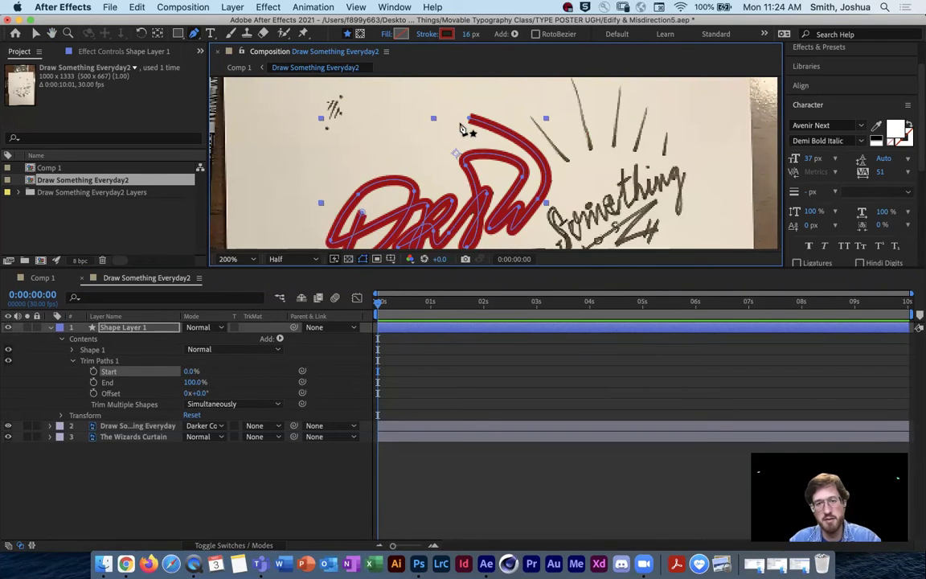
drag(384, 183, 373, 157)
- Try a Trim Paths End of 5% and a shifted Offset, then undo the Offset change
mouse_move(195, 384)
mouse_down()
mouse_move(139, 385)
mouse_move(158, 387)
mouse_move(165, 343)
mouse_move(197, 371)
mouse_move(157, 379)
mouse_move(206, 380)
mouse_move(193, 383)
mouse_up()
click(193, 383)
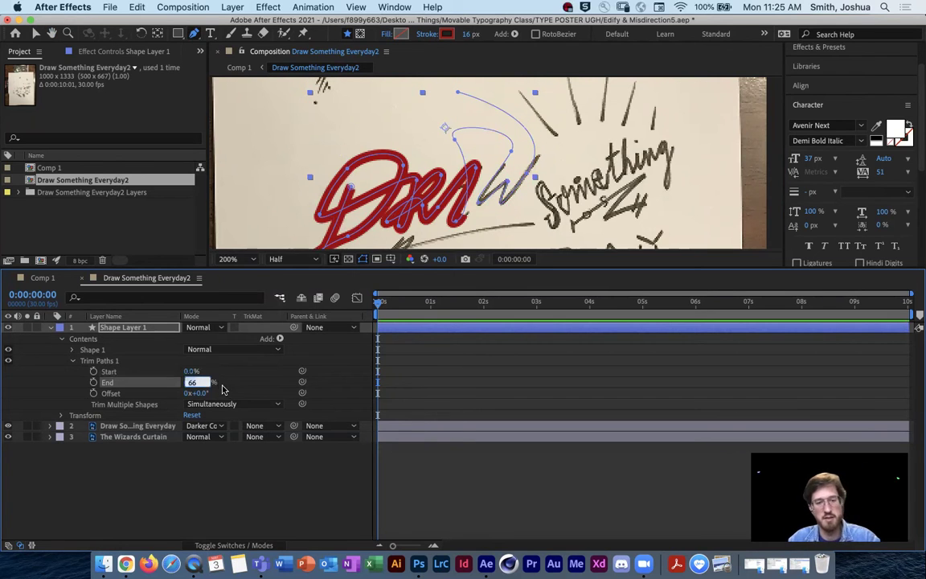
text(5)
key(Return)
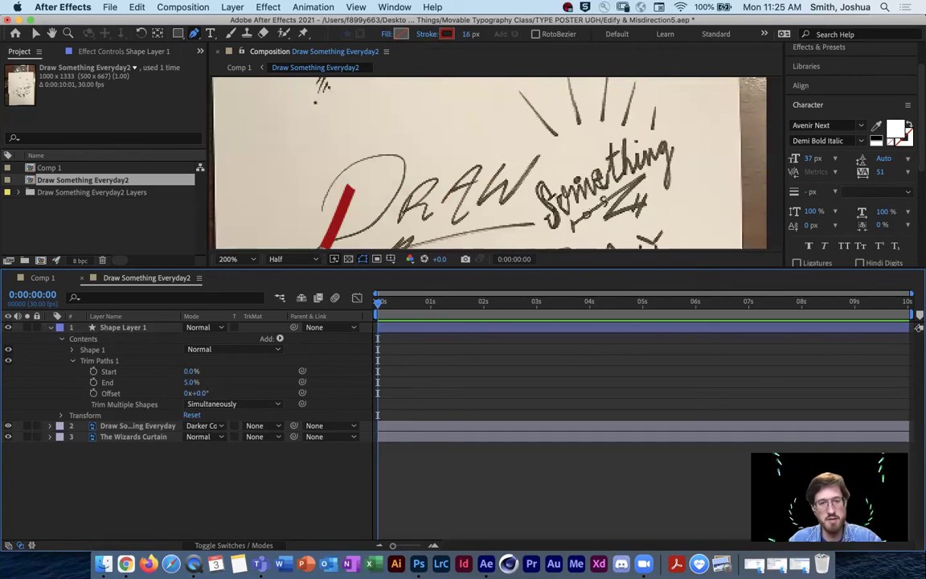
drag(196, 393, 460, 393)
key(super+z)
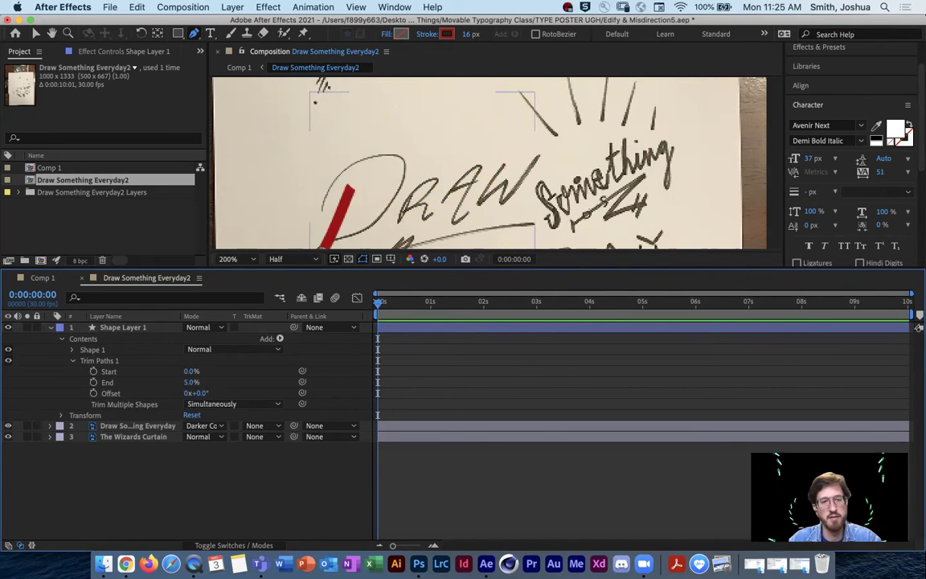
- Keyframe the Trim Paths End from 0% at the composition's start to 100% at 10 seconds
key(super+z)
key(super+z)
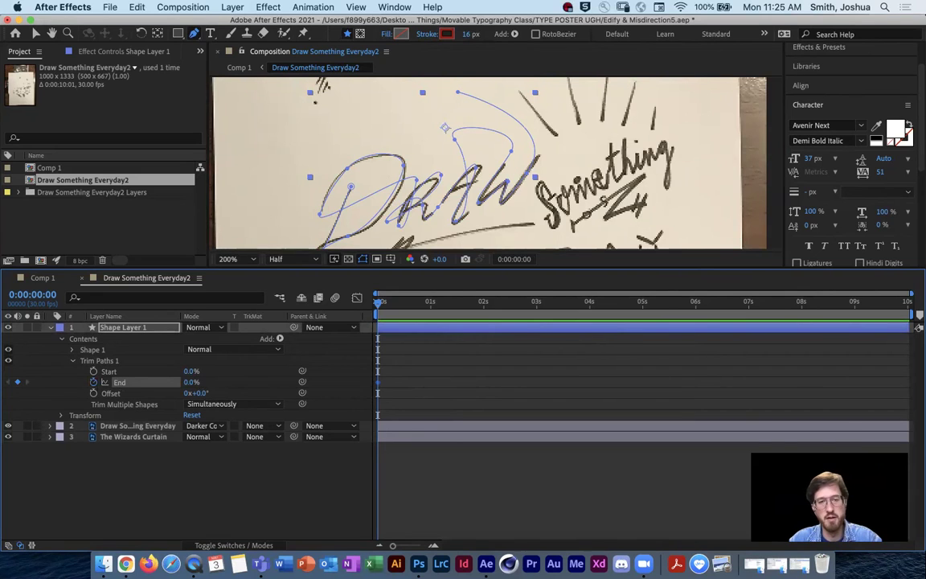
key(End)
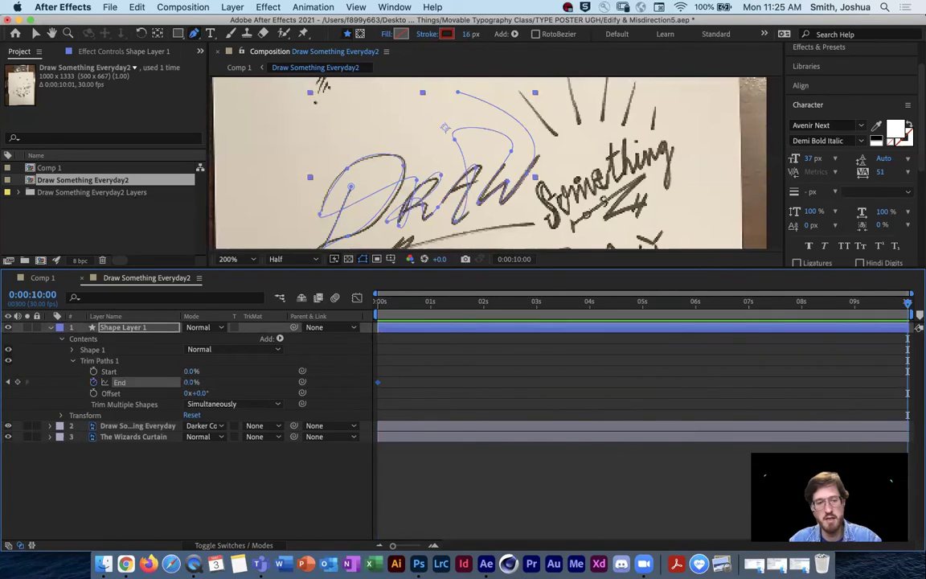
drag(192, 382, 265, 382)
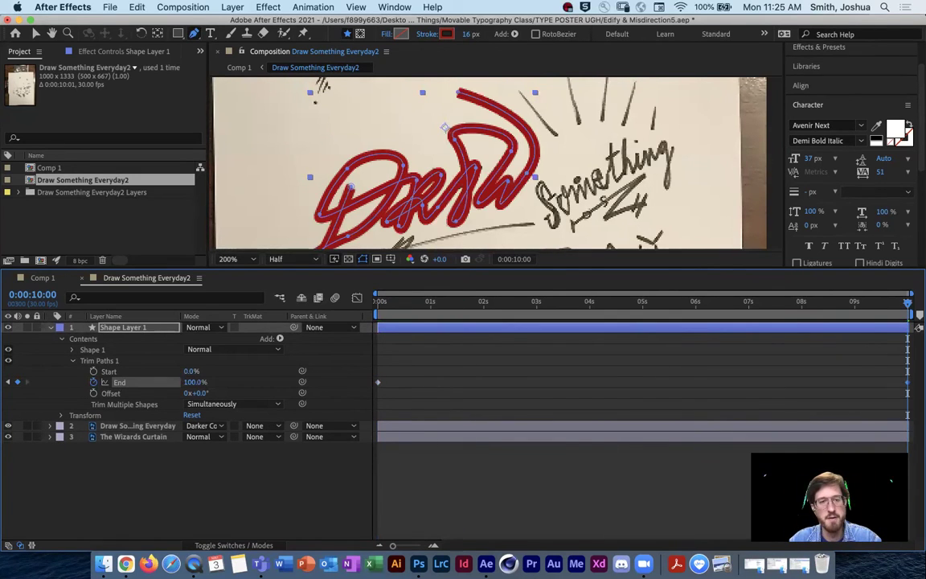
- Preview the red stroke drawing itself over the lettering from the composition's start
mouse_move(907, 303)
mouse_down()
mouse_move(394, 303)
mouse_move(328, 283)
mouse_up()
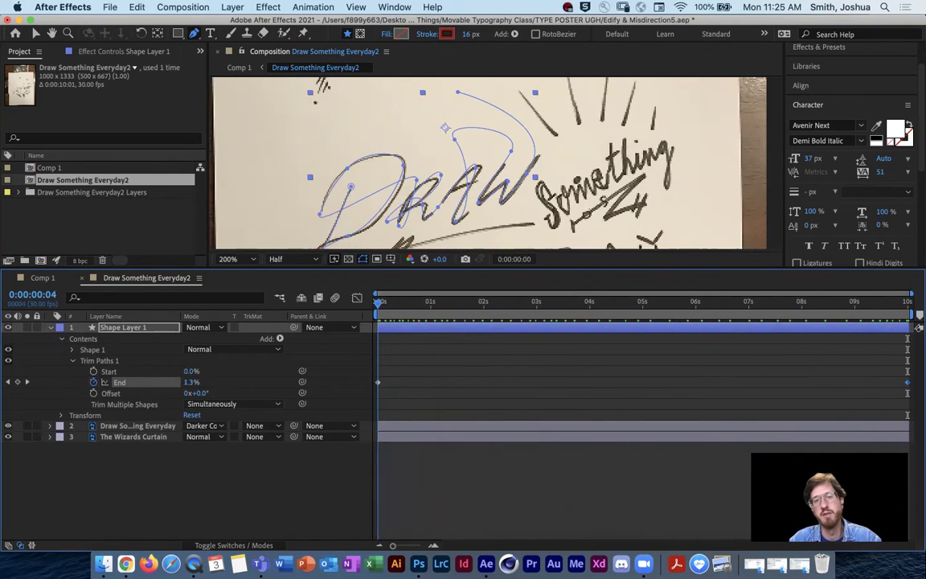
key(space)
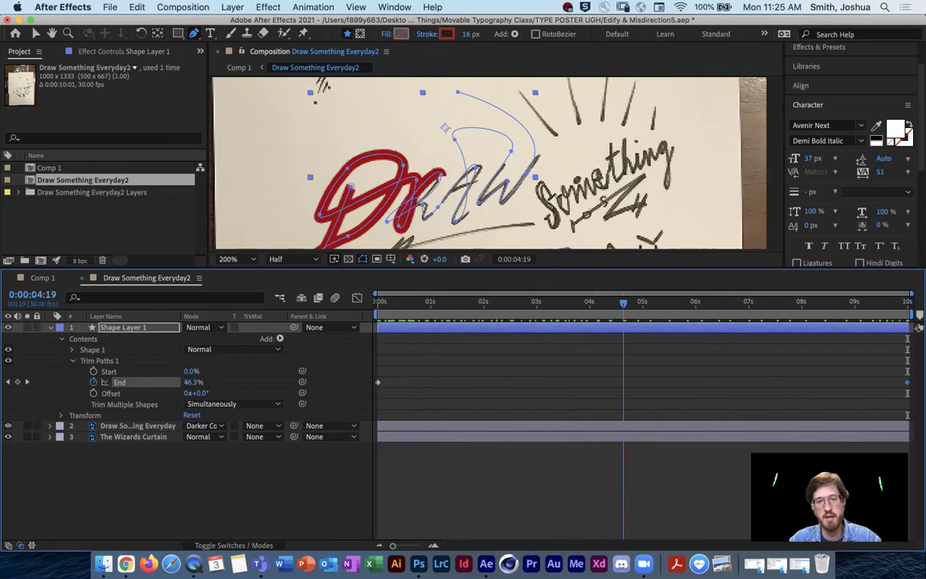
key(space)
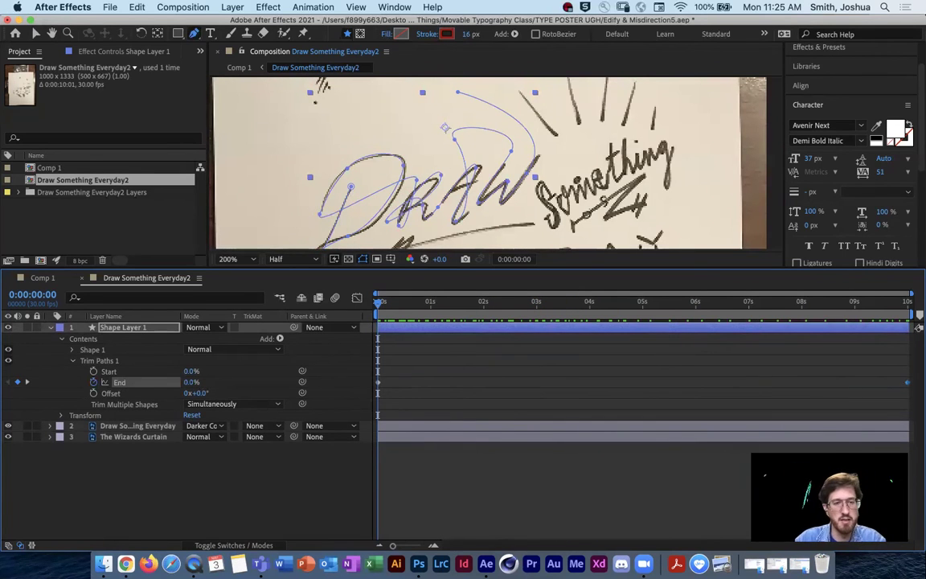
- Set the Draw Something Everyday layer's track matte to Alpha Matte "Shape Layer 1"
click(138, 426)
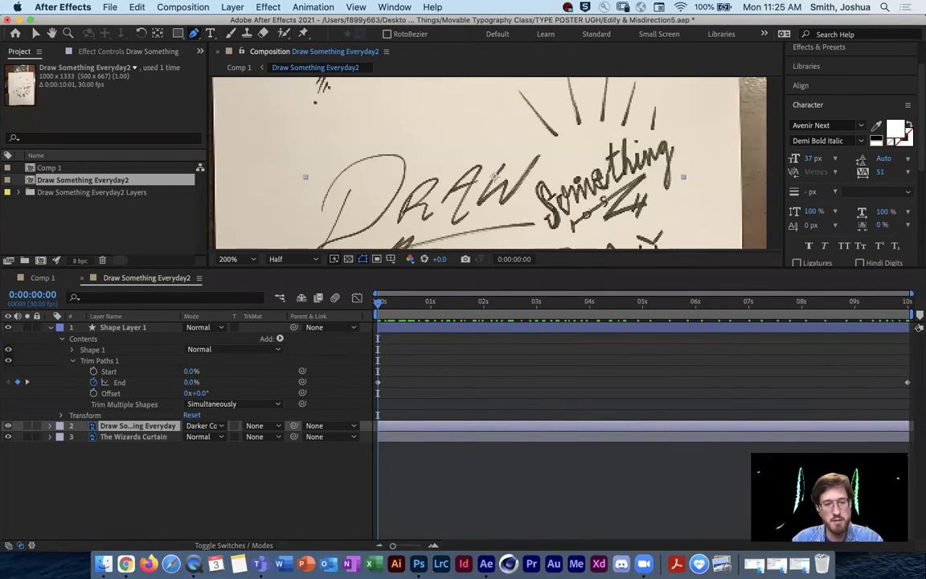
key(F4)
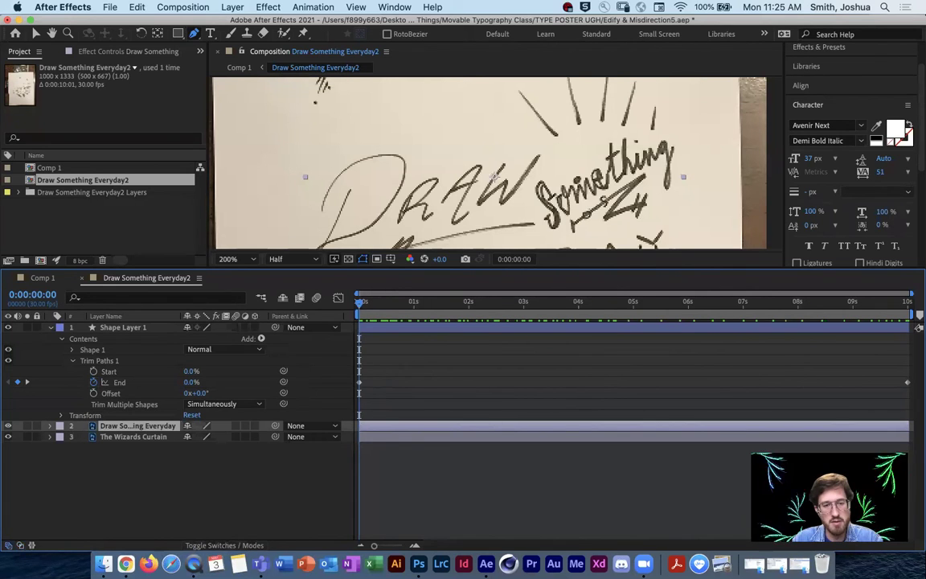
key(F4)
click(273, 427)
click(274, 426)
click(274, 426)
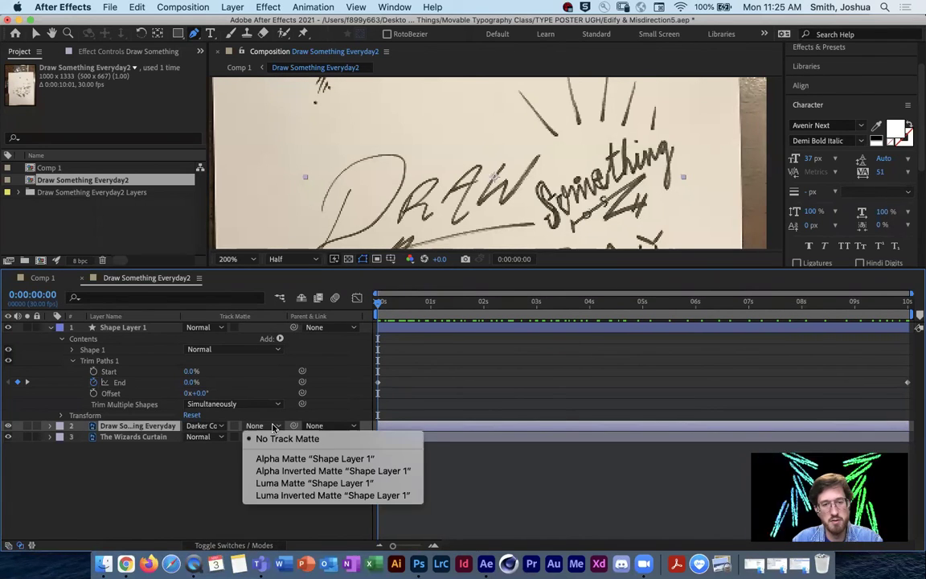
click(322, 457)
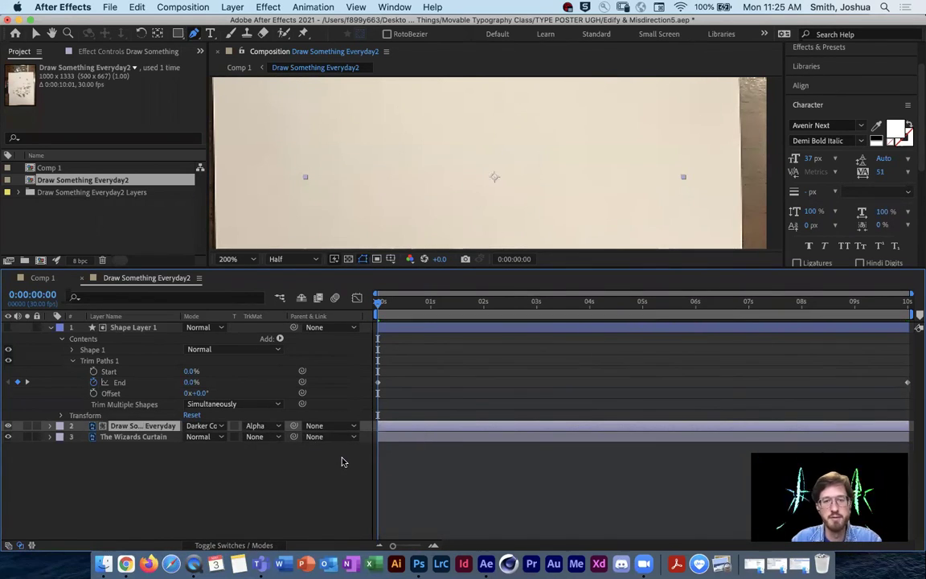
- Play the matted "Draw" lettering reveal and scrub back to the composition's start
click(115, 328)
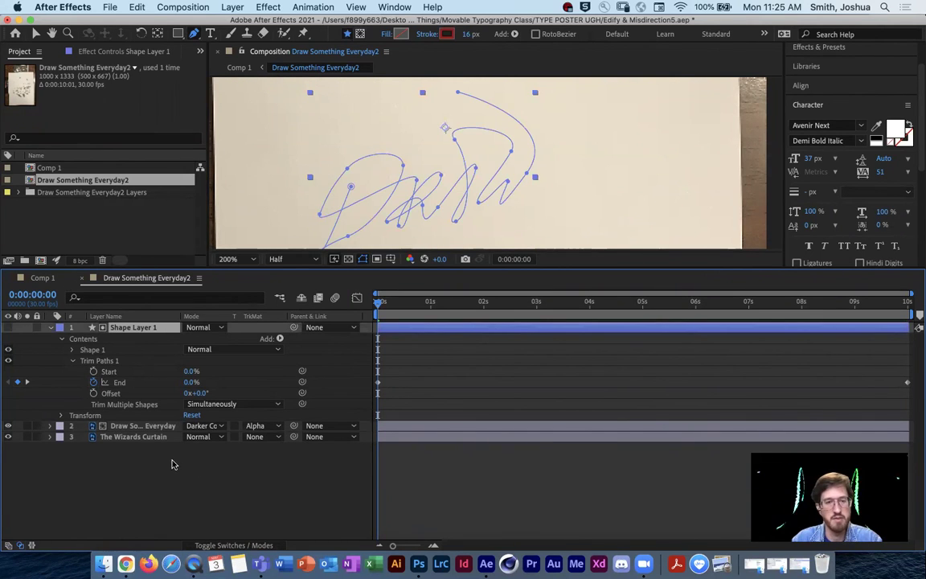
click(172, 464)
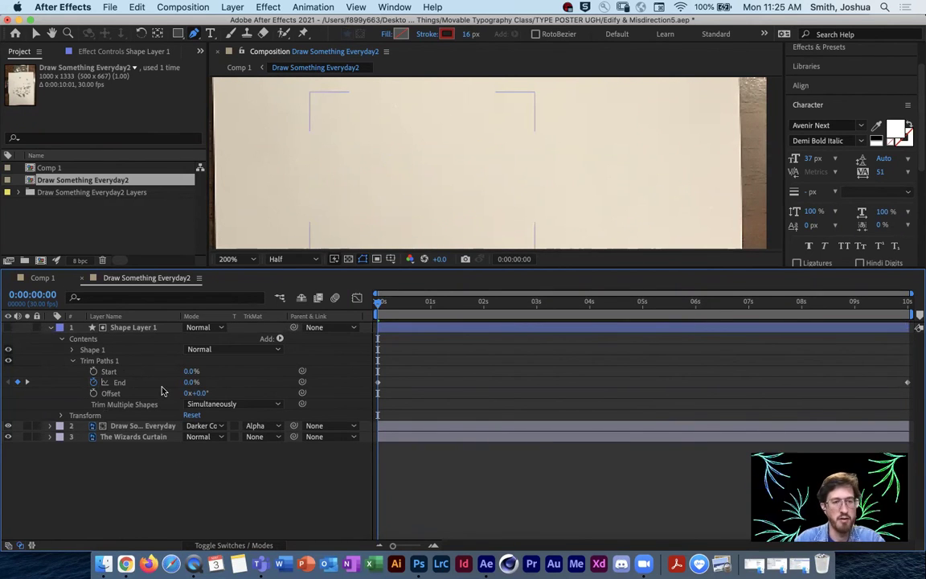
key(space)
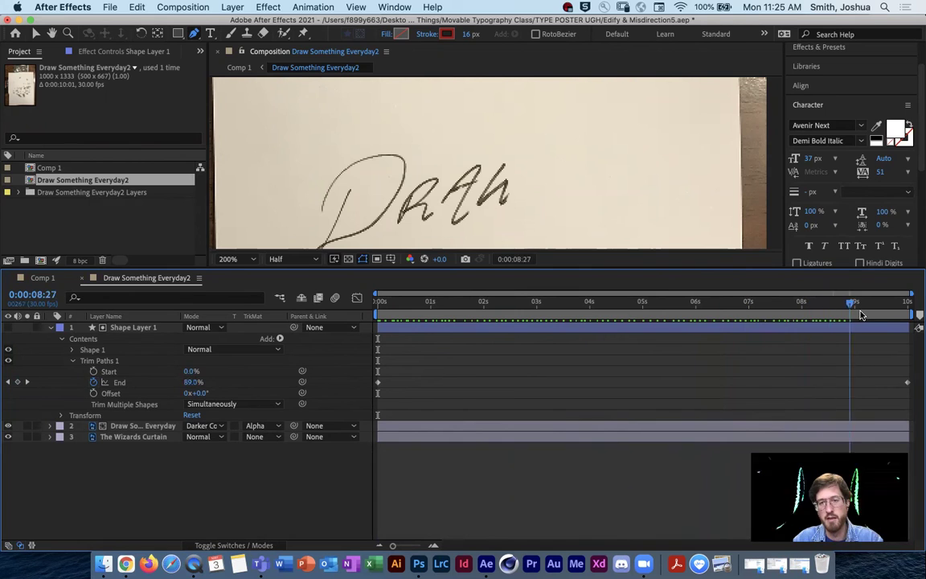
mouse_move(837, 310)
mouse_down()
mouse_move(393, 310)
mouse_move(485, 304)
mouse_move(384, 310)
mouse_move(374, 346)
mouse_up()
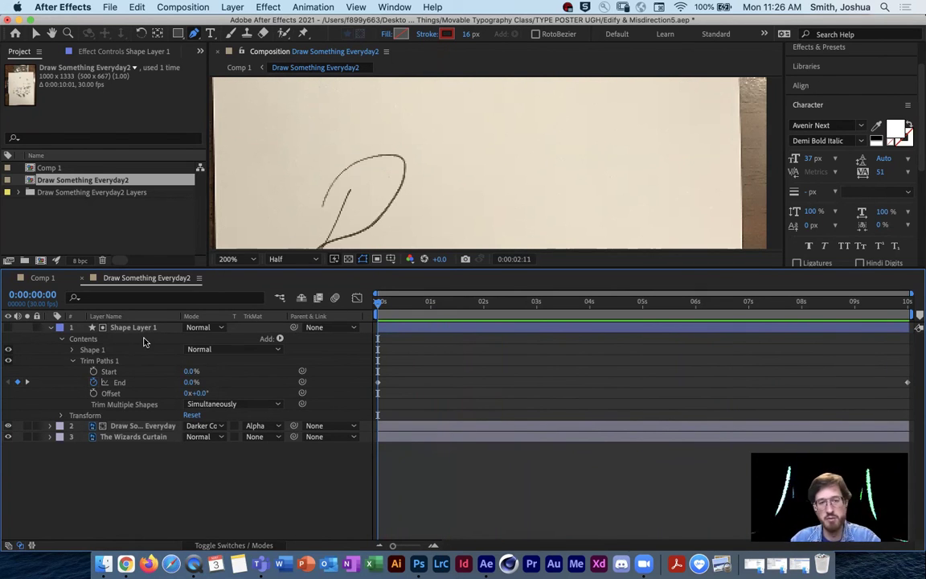
drag(563, 306, 357, 298)
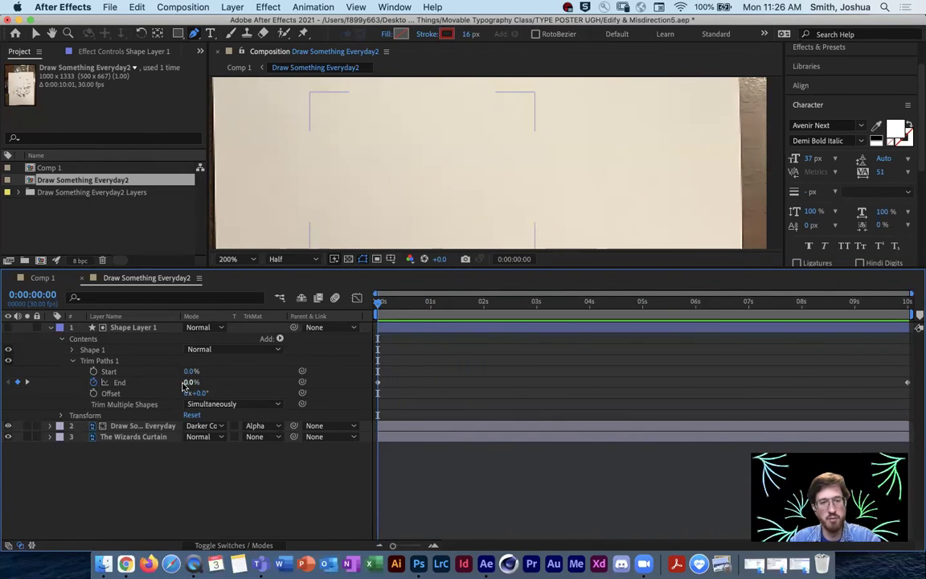
mouse_move(380, 305)
mouse_down()
mouse_move(838, 324)
mouse_move(905, 318)
mouse_move(434, 307)
mouse_move(916, 320)
mouse_move(812, 280)
mouse_move(376, 298)
mouse_up()
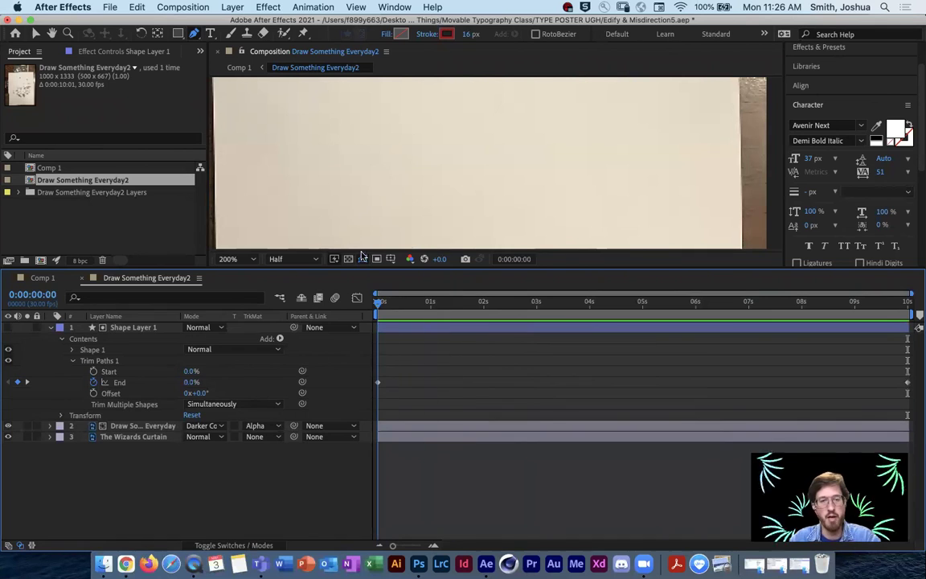